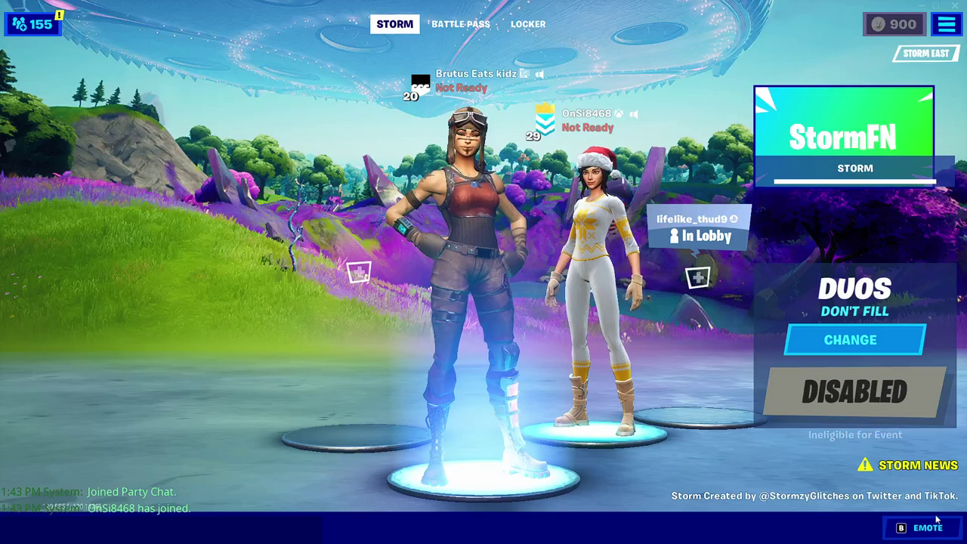
Make the lobby character do the Floss emote, then reach the locker's Outfit picker.
left_click(684, 253)
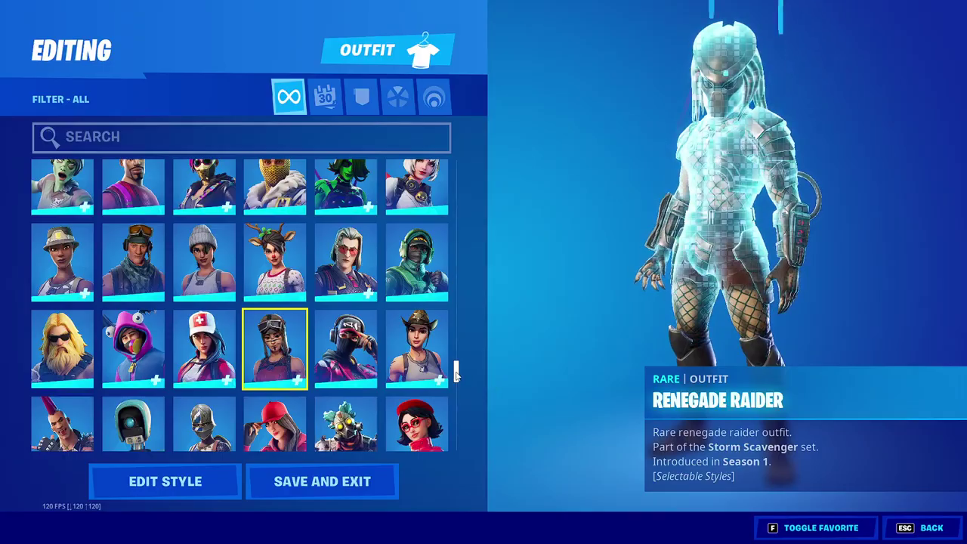
left_click_drag(457, 372, 355, 151)
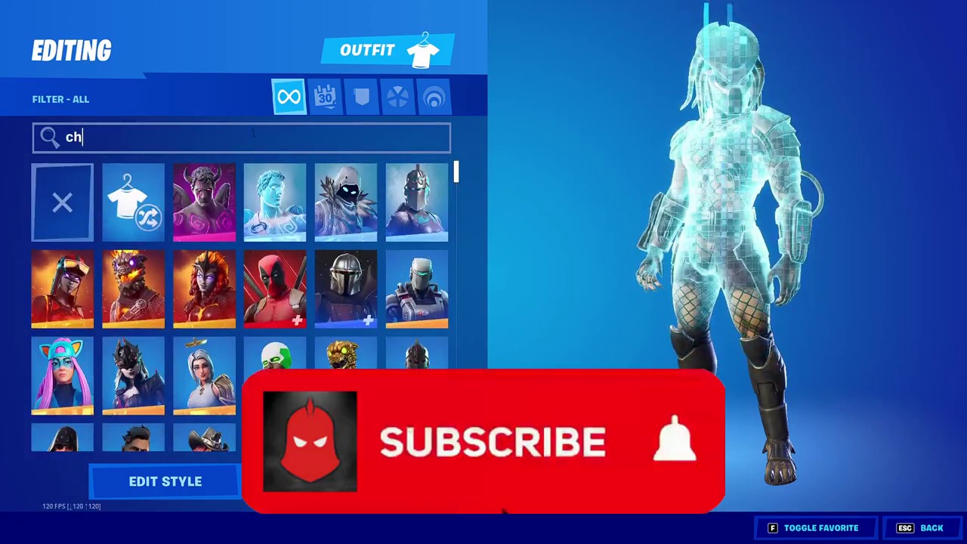
Search outfits for 'chapter 2 season 7' and preview Zyg, Sunny and Rick Sanchez.
type("er 2 season 7")
left_click(280, 287)
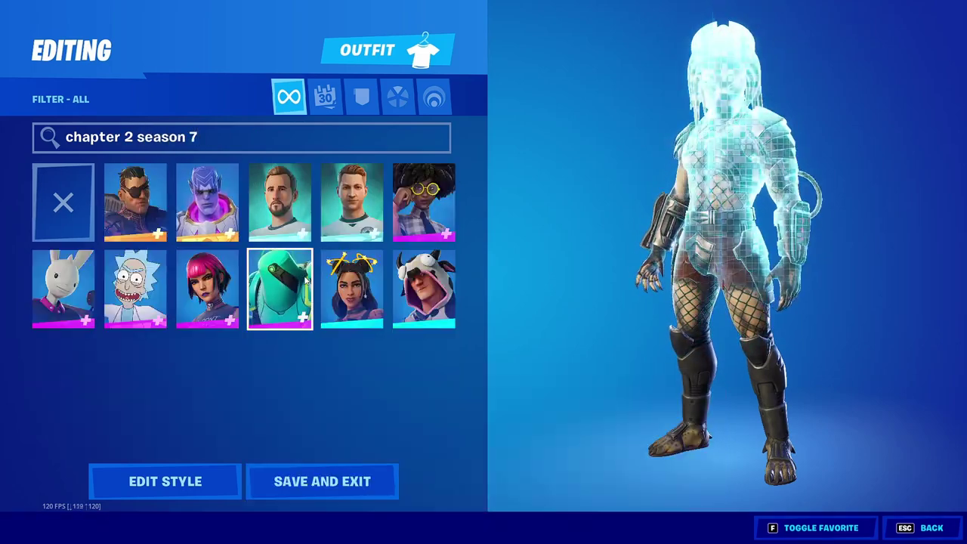
left_click(207, 288)
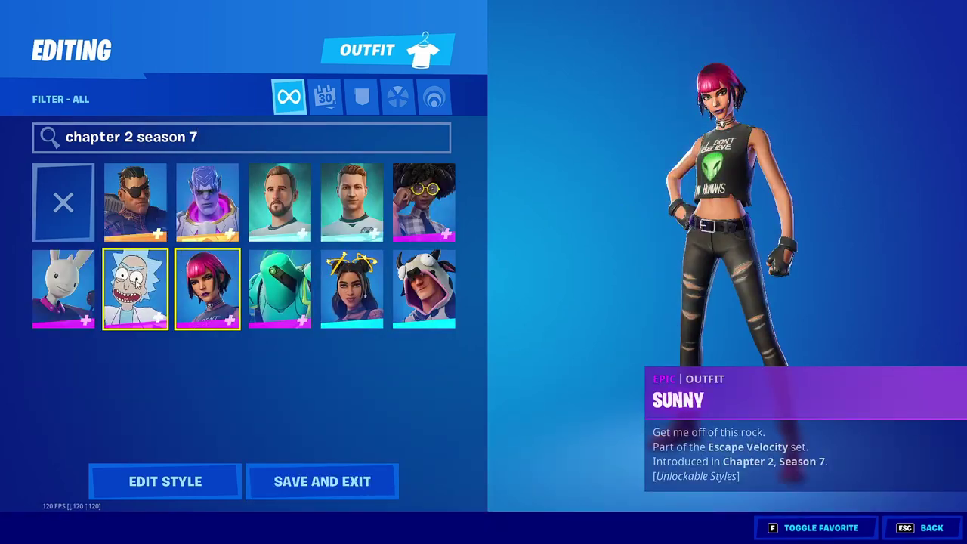
left_click(134, 289)
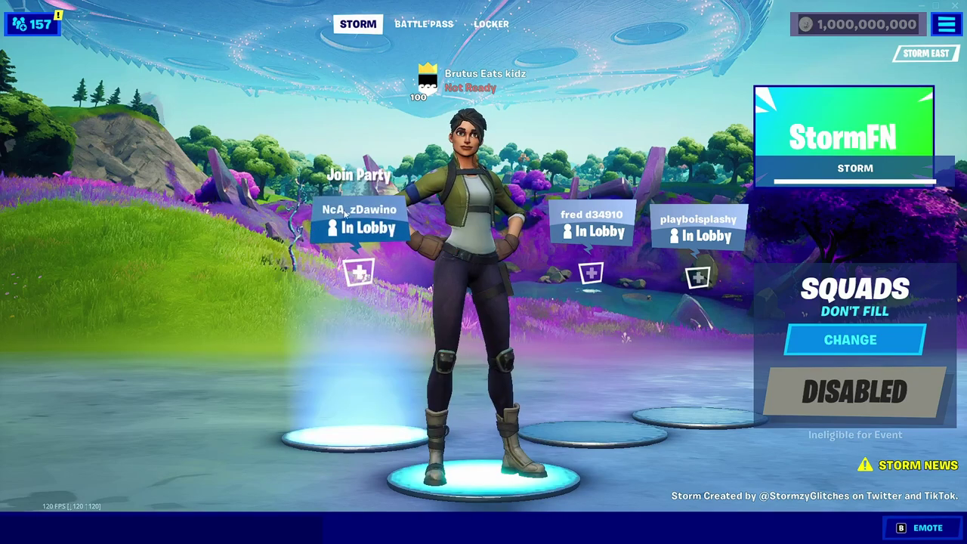
Open the locker and scroll the outfit grid down to the bottom.
left_click(492, 24)
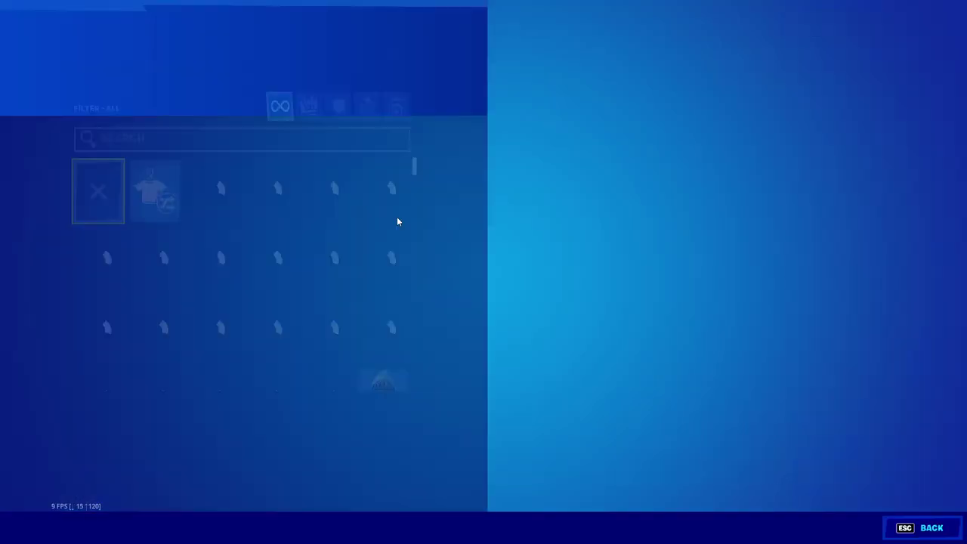
scroll(454, 330, "down", 5)
scroll(453, 330, "down", 5)
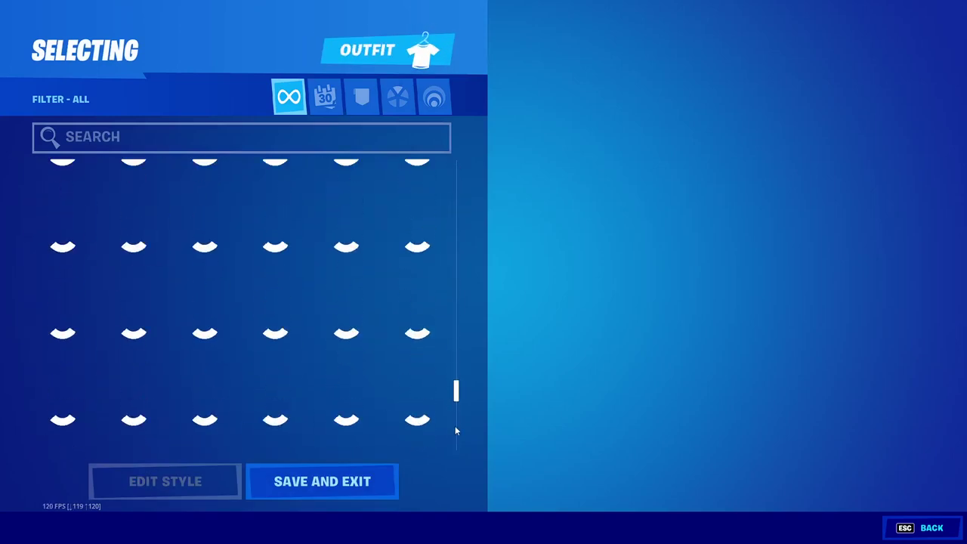
scroll(457, 356, "down", 5)
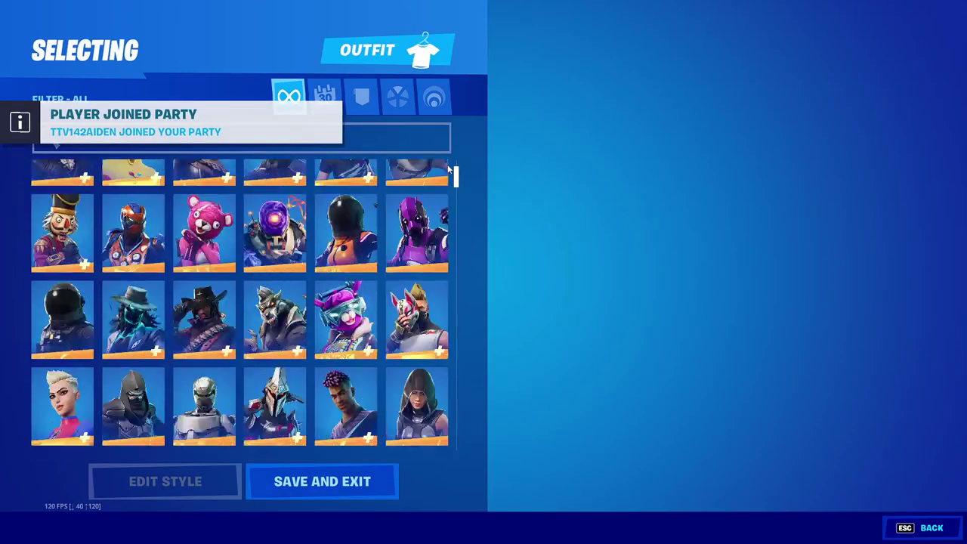
scroll(466, 452, "down", 5)
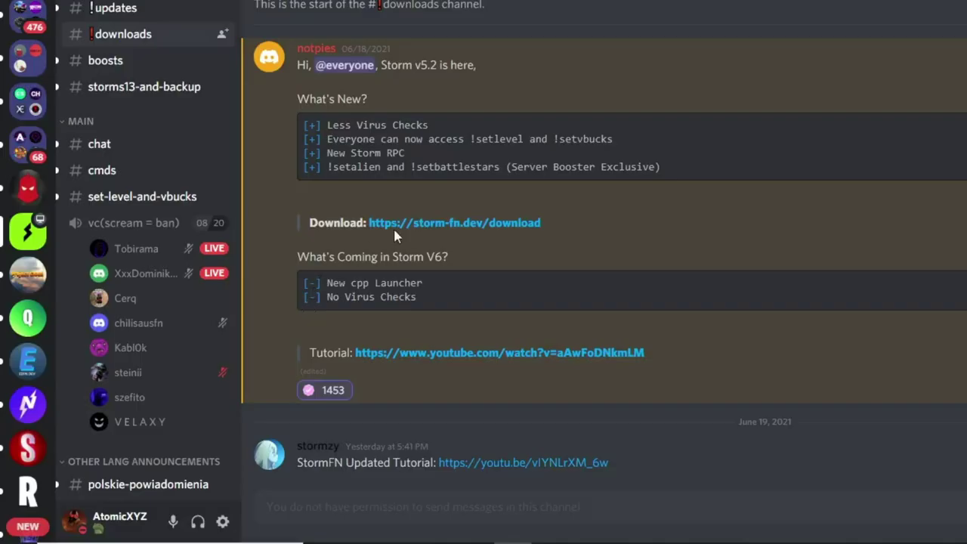
Download Storm_v5.3.zip from storm-fn.dev/download and drag it onto the desktop.
left_click(431, 223)
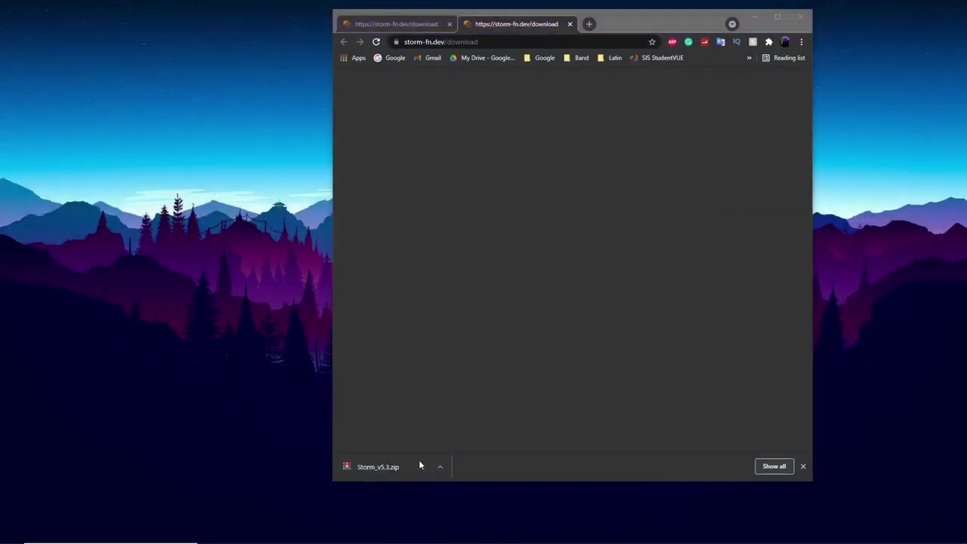
left_click_drag(418, 459, 165, 295)
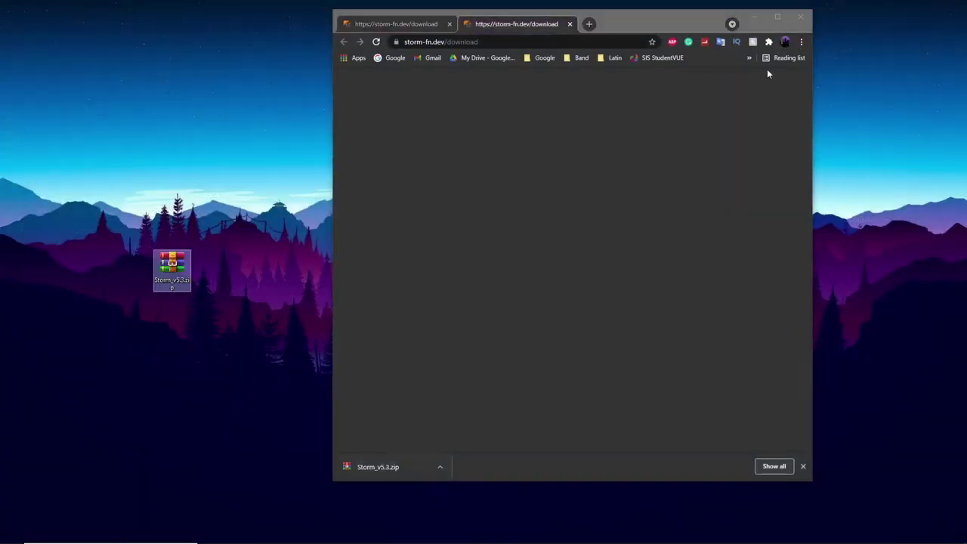
Close the browser and Extract Here Storm_v5.3.zip into a 'Storm v5.3' folder.
left_click(803, 17)
right_click(170, 261)
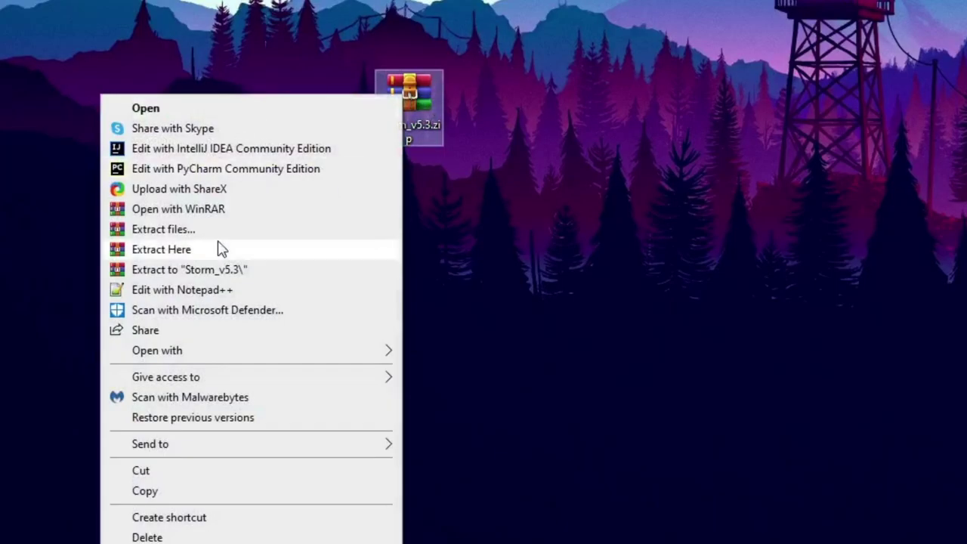
left_click(185, 257)
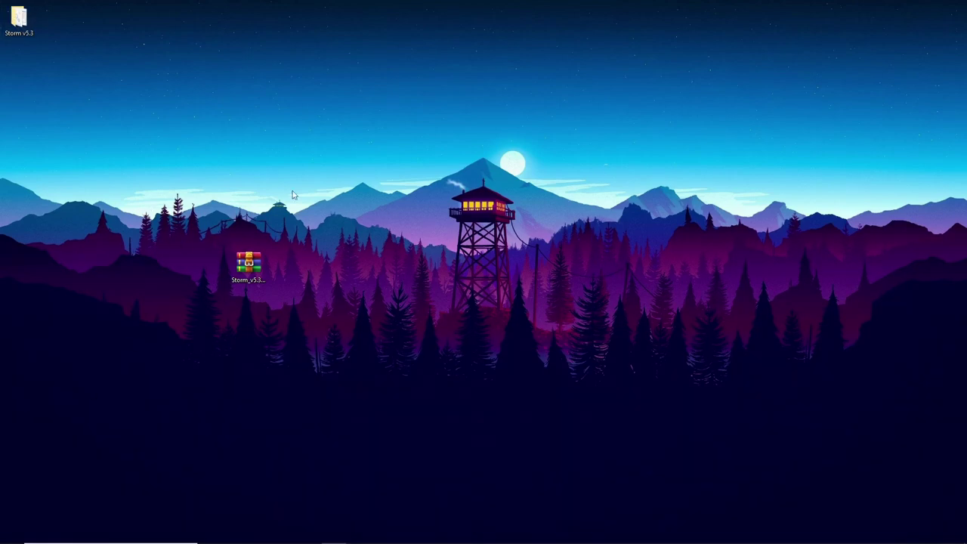
mouse_move(399, 541)
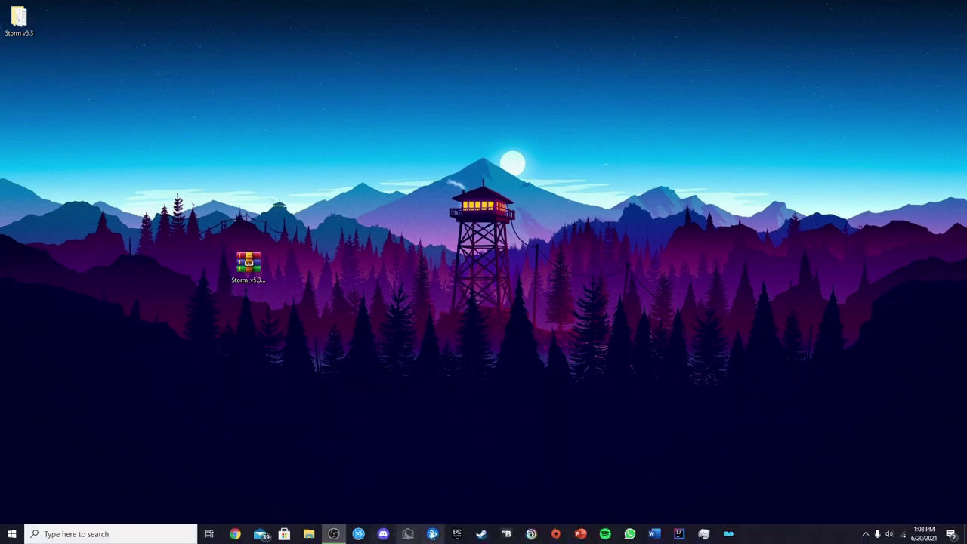
left_click(457, 535)
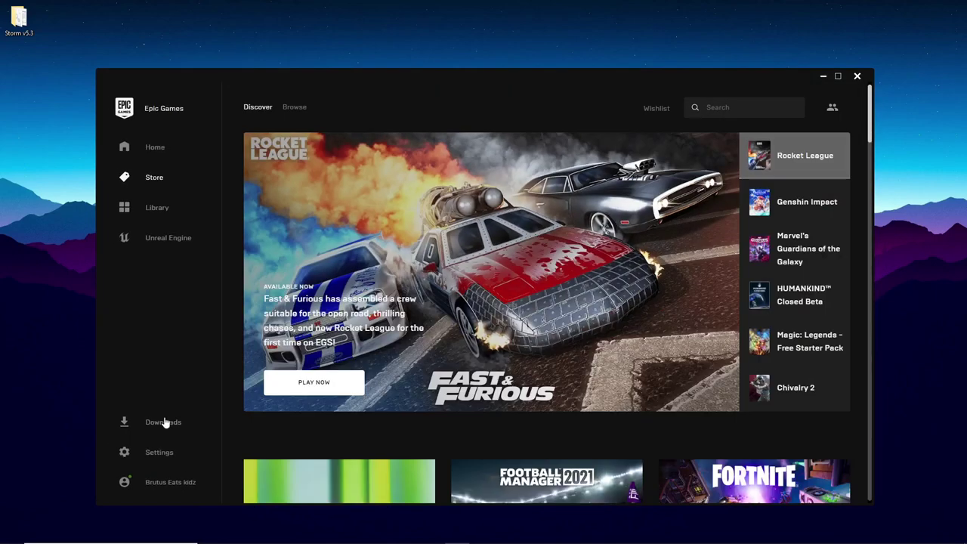
left_click(175, 487)
left_click(174, 486)
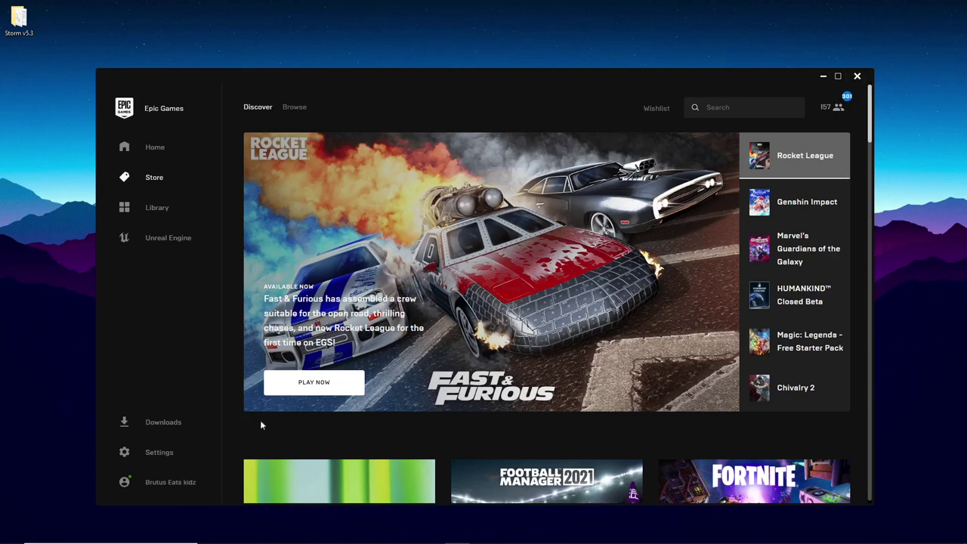
left_click(857, 77)
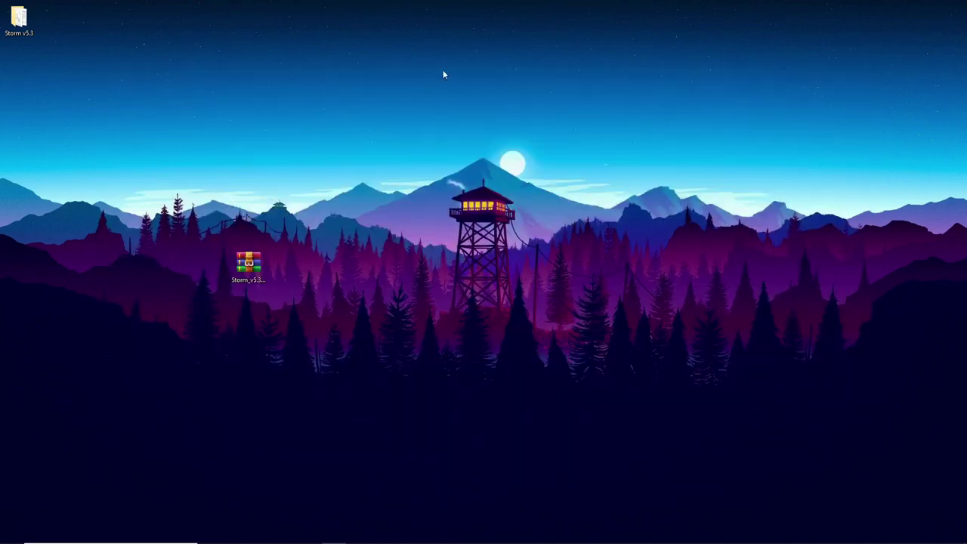
Open the Storm v5.3 folder and run Storm Launcher.exe to start Fortnite.
double_click(20, 21)
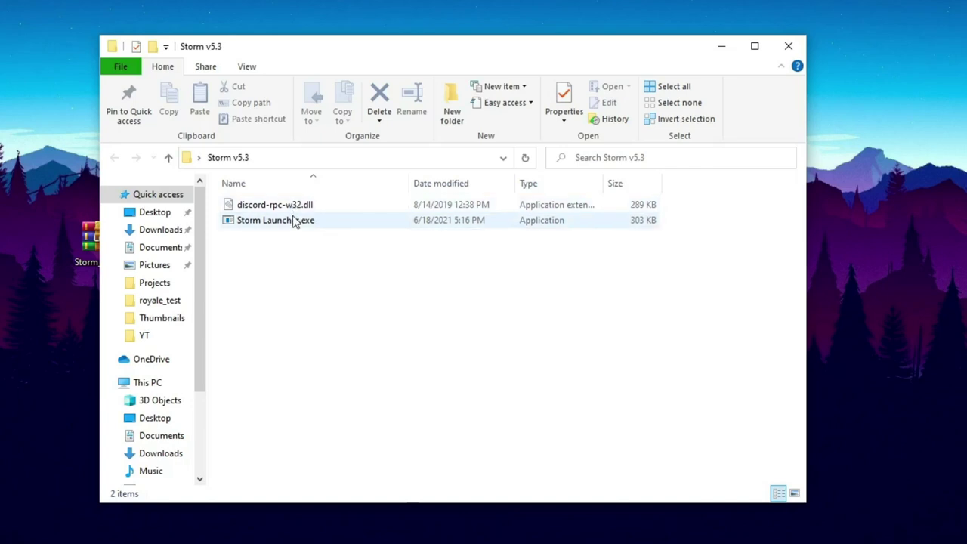
double_click(293, 219)
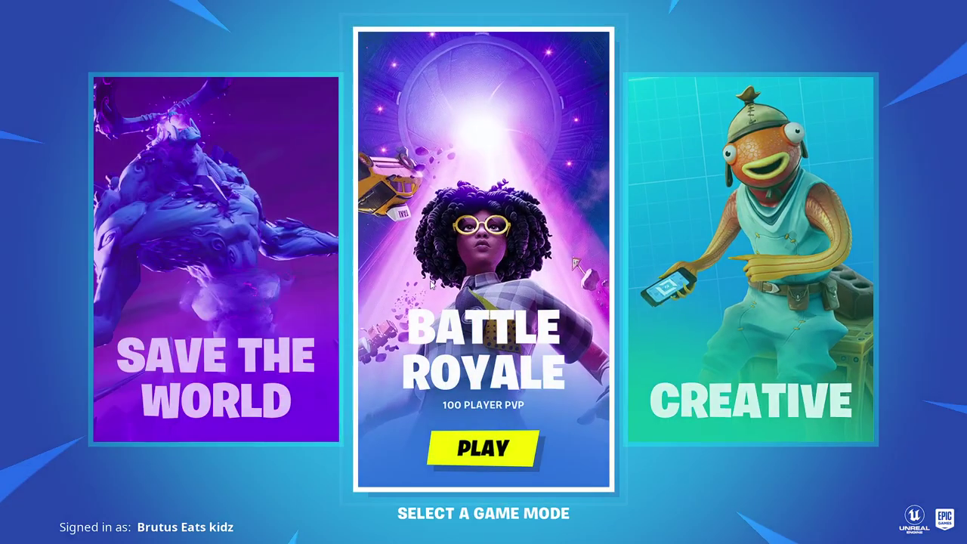
Enter Battle Royale, close the StormFN notice, and bring up the game menu.
left_click(484, 458)
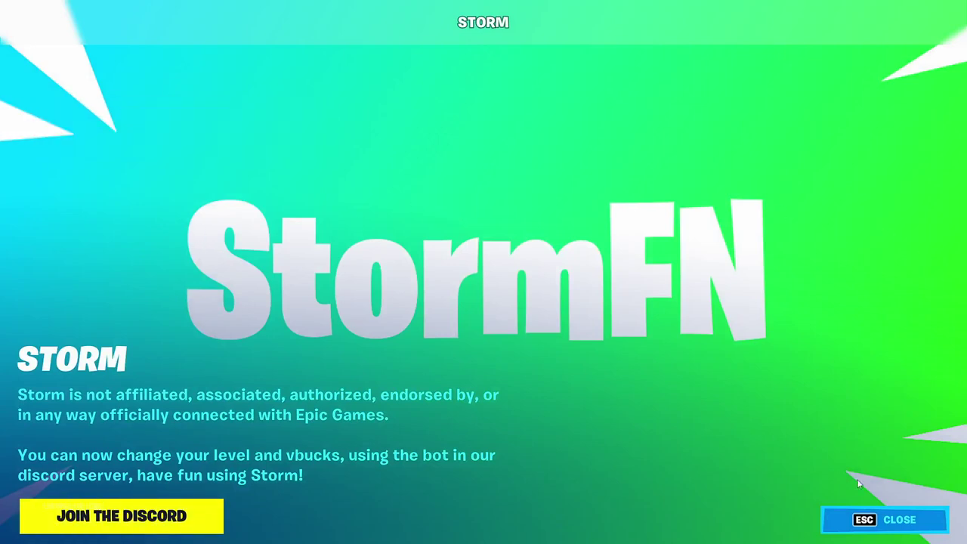
left_click(884, 520)
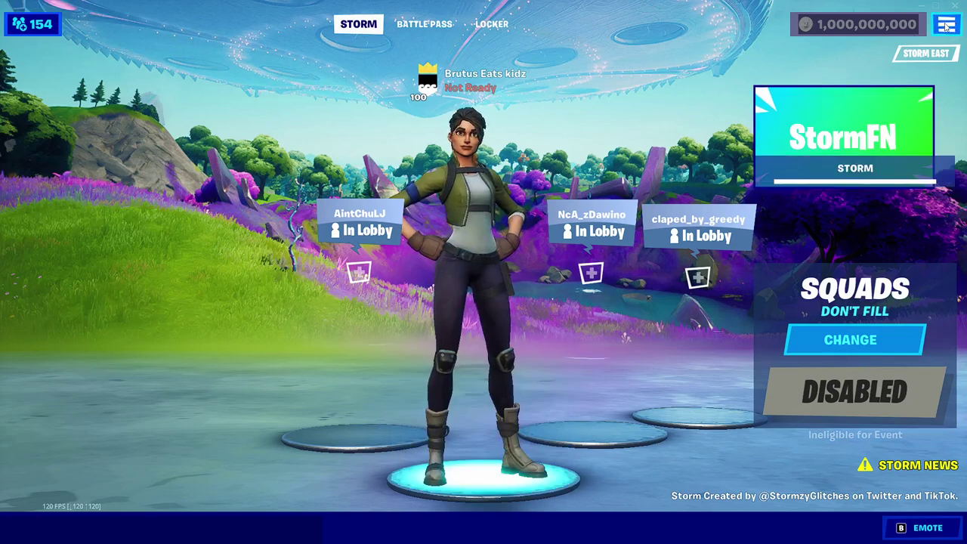
key("Escape")
left_click(839, 59)
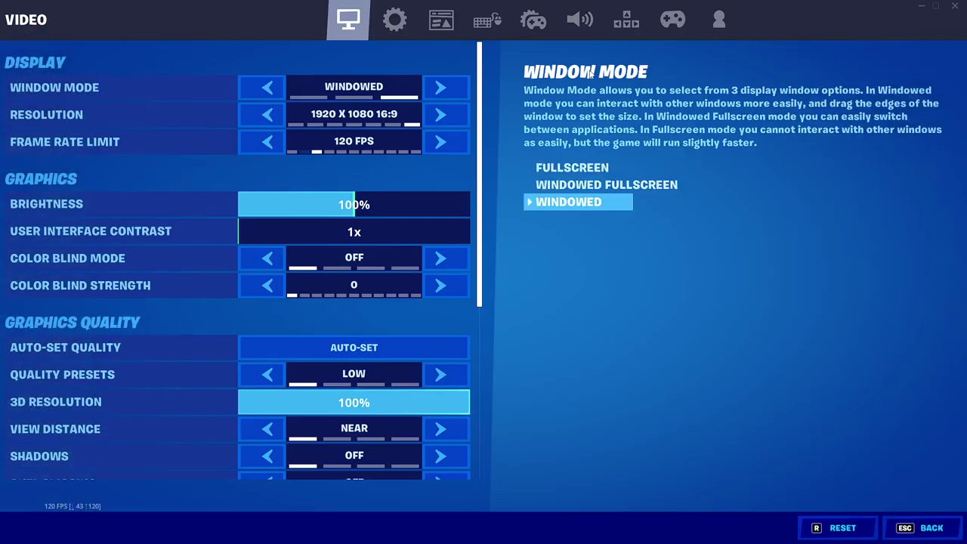
scroll(404, 250, "down", 3)
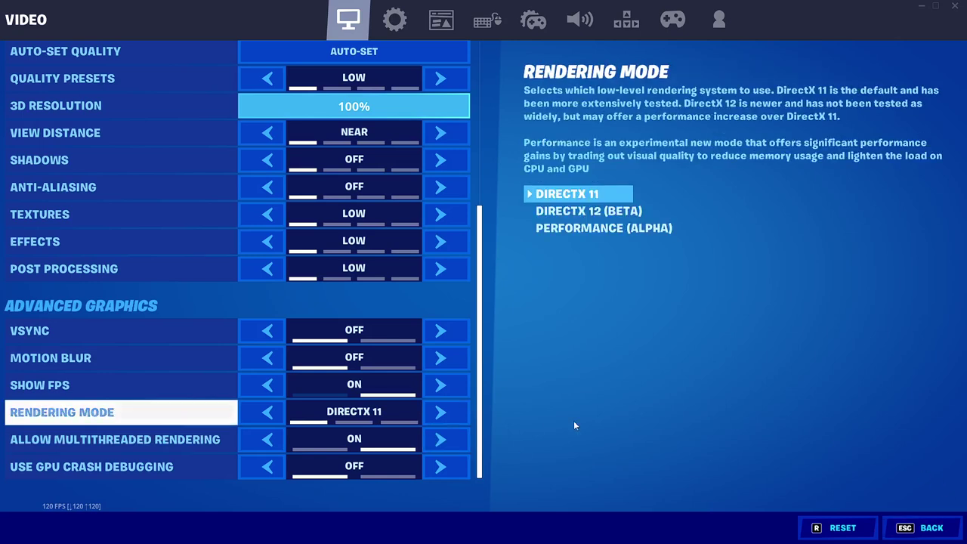
left_click(913, 518)
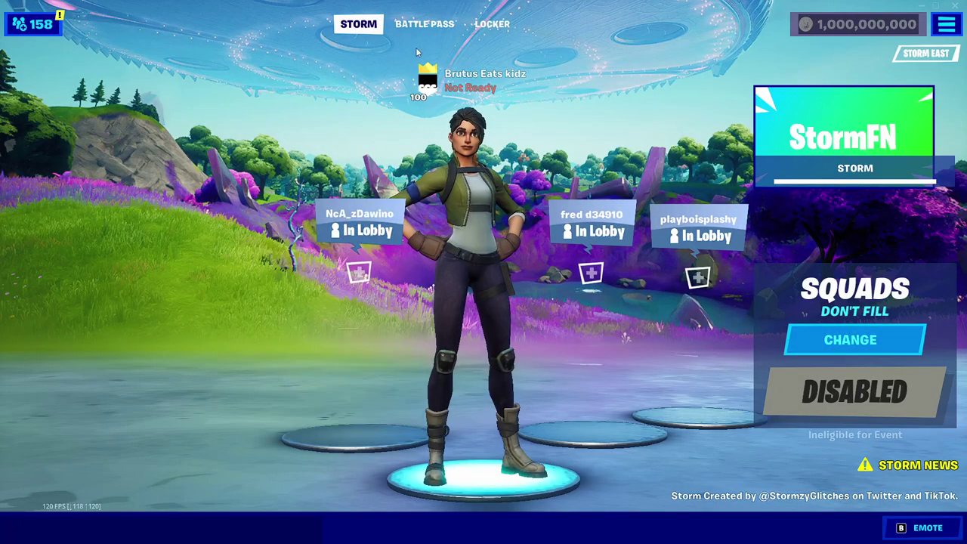
Equip the Renegade Raider outfit from the locker's outfit list and save.
left_click(492, 24)
left_click(71, 162)
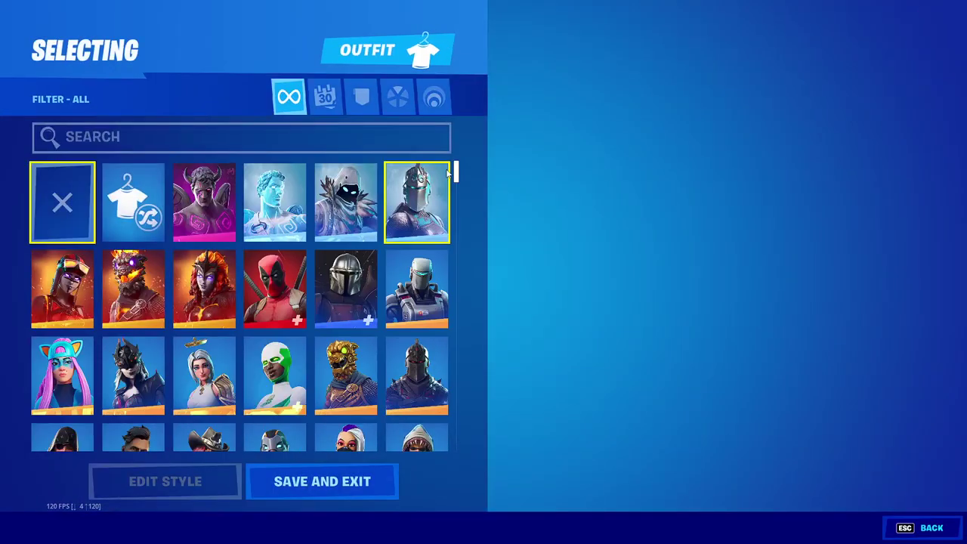
left_click_drag(455, 162, 461, 438)
scroll(454, 345, "up", 20)
scroll(369, 349, "down", 5)
scroll(369, 349, "up", 3)
scroll(368, 349, "down", 10)
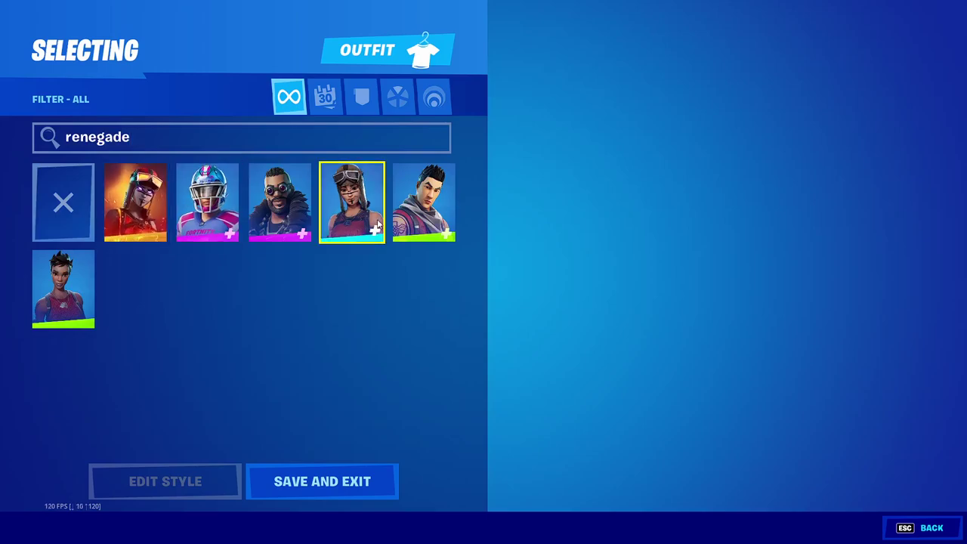
left_click(371, 223)
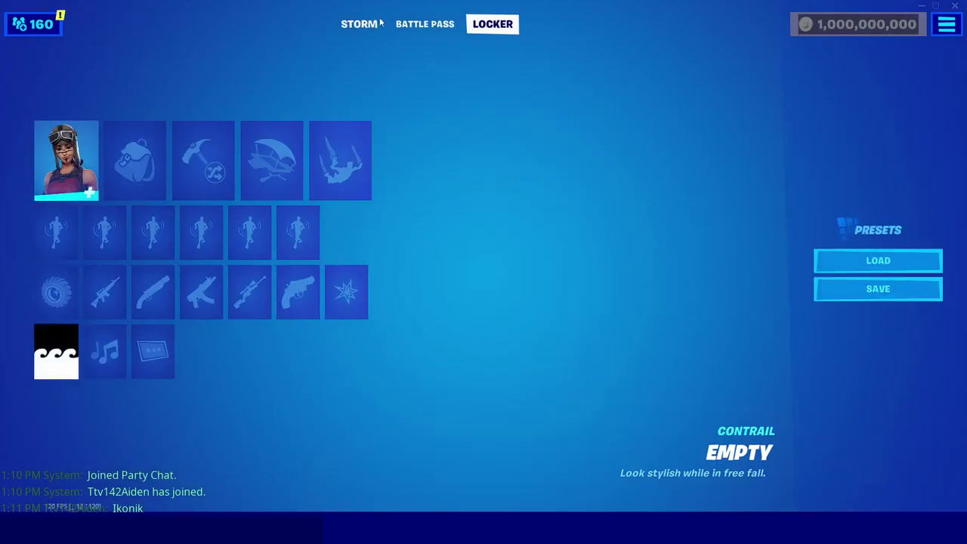
key("Escape")
Search 'chapter 2 season 7', equip Rick Sanchez, and return to the lobby.
left_click(492, 24)
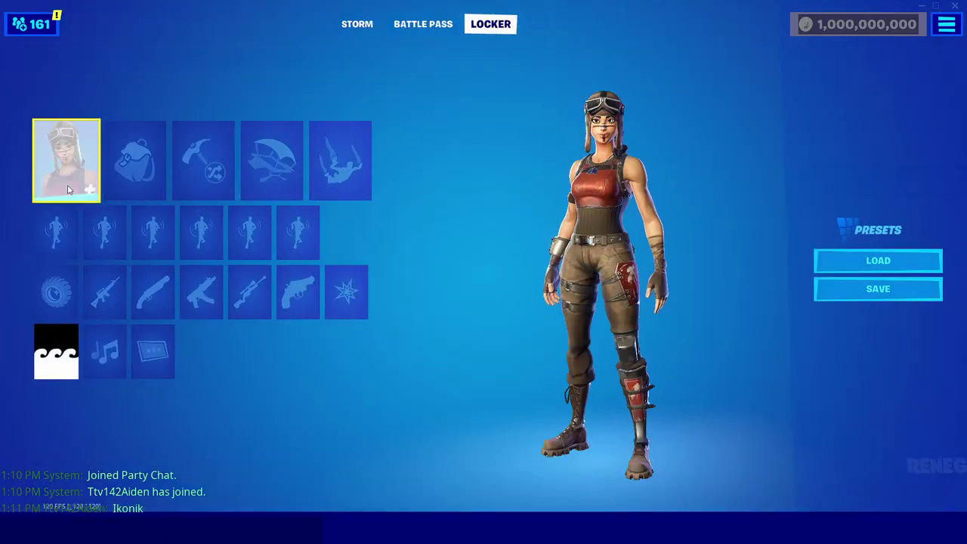
left_click(179, 207)
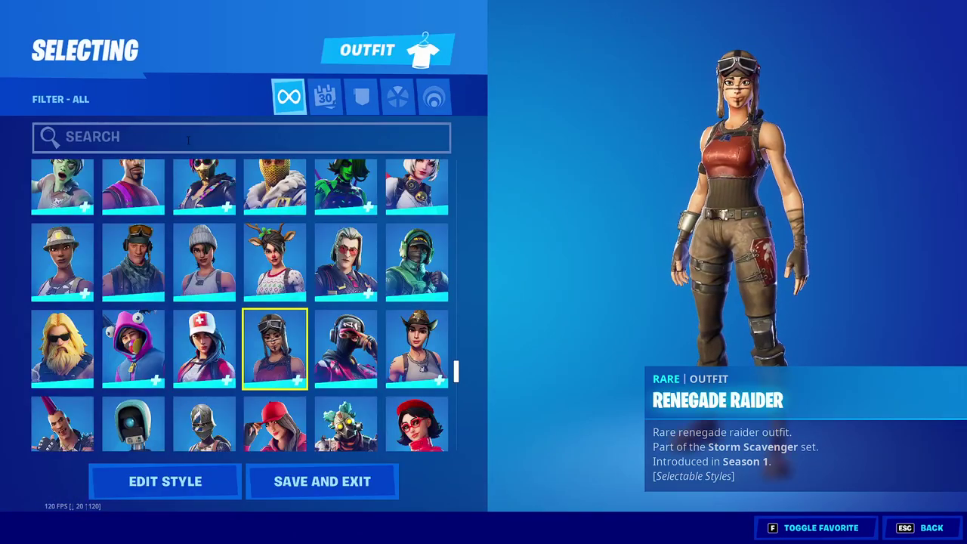
type("chapter ")
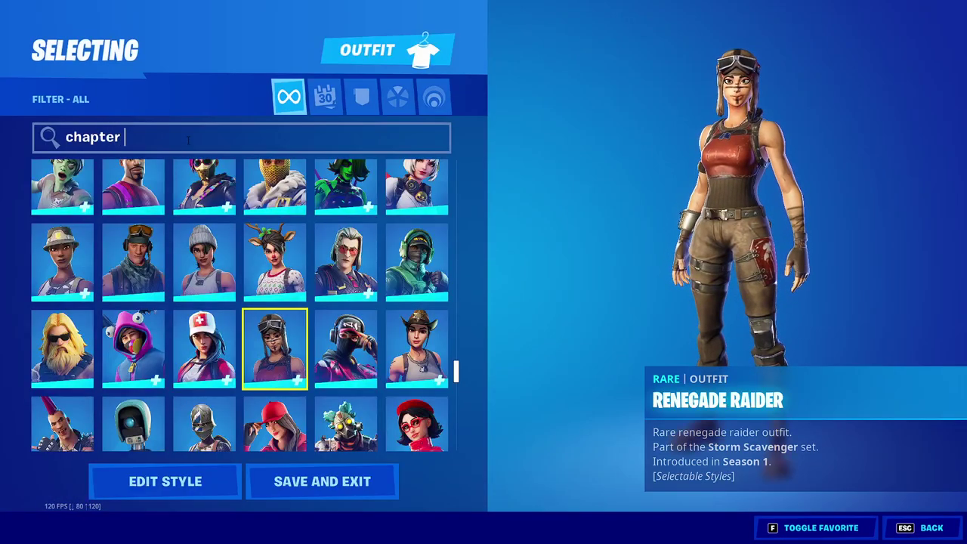
type("2 season 7")
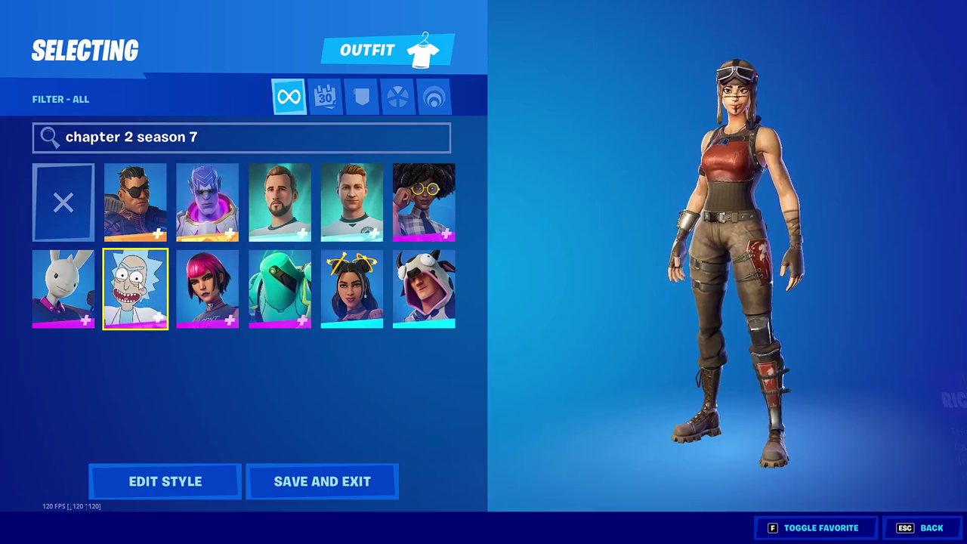
left_click(150, 298)
key("Escape")
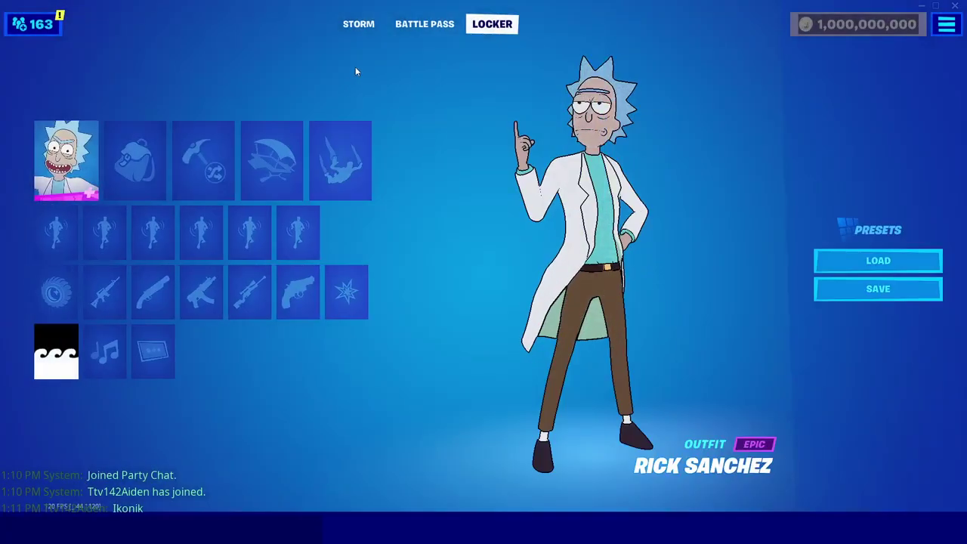
left_click(371, 27)
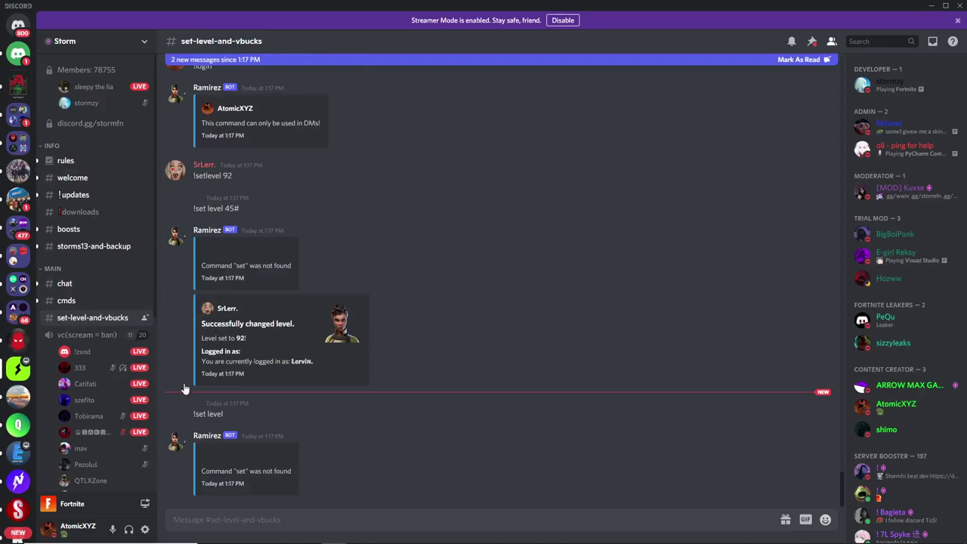
Send '!login' to the bot from its profile card in #set-level-and-vbucks.
left_click(230, 452)
left_click(207, 437)
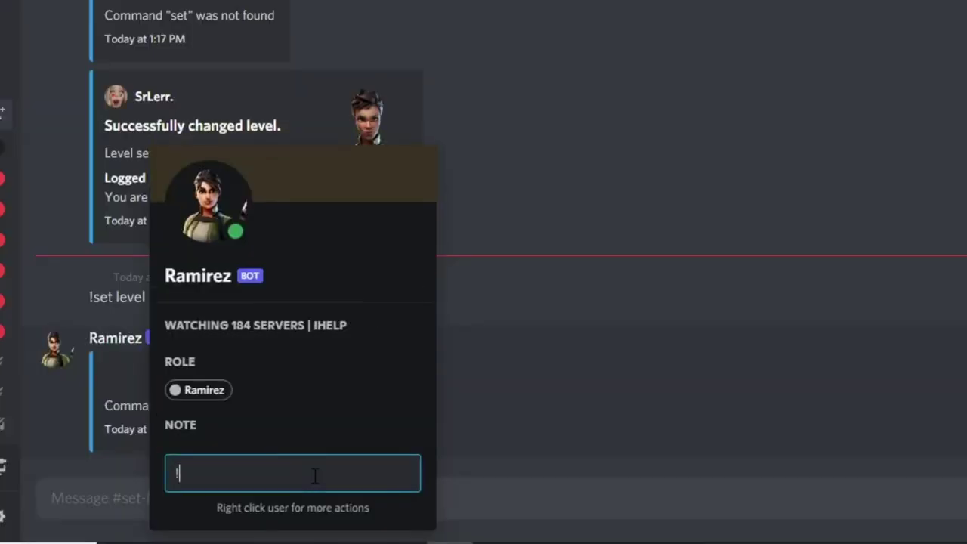
type("!login")
key("Return")
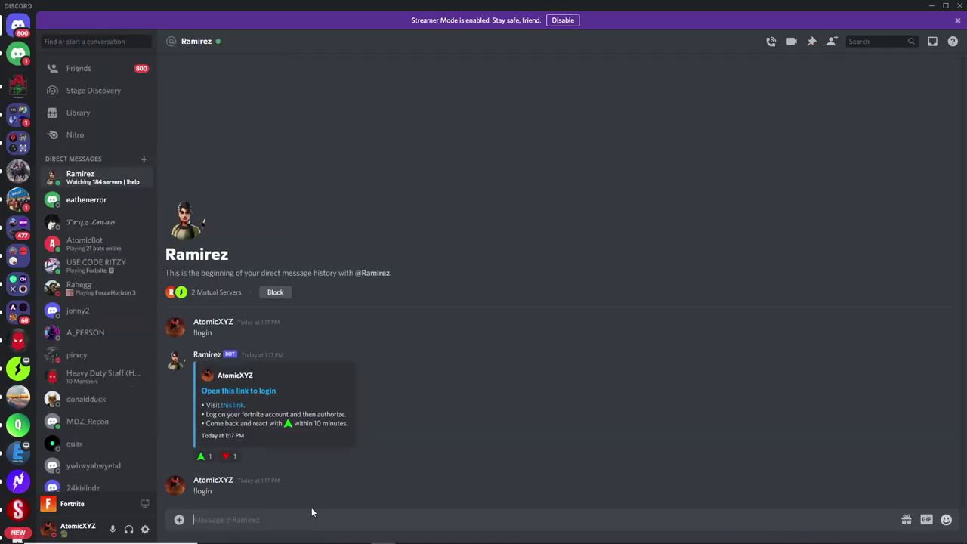
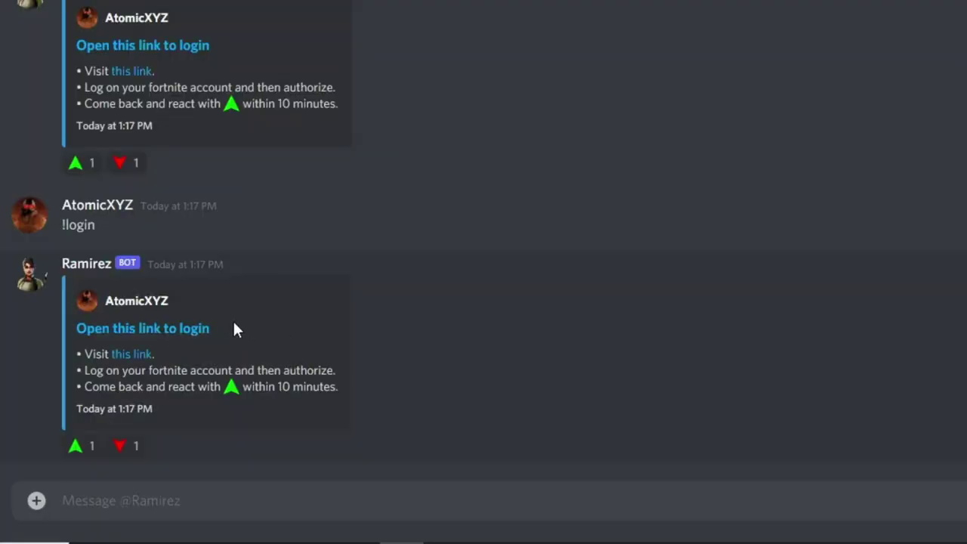
Open the Ramirez bot's 'Open this link to login' link to reach the Epic Games account-link page.
left_click(175, 329)
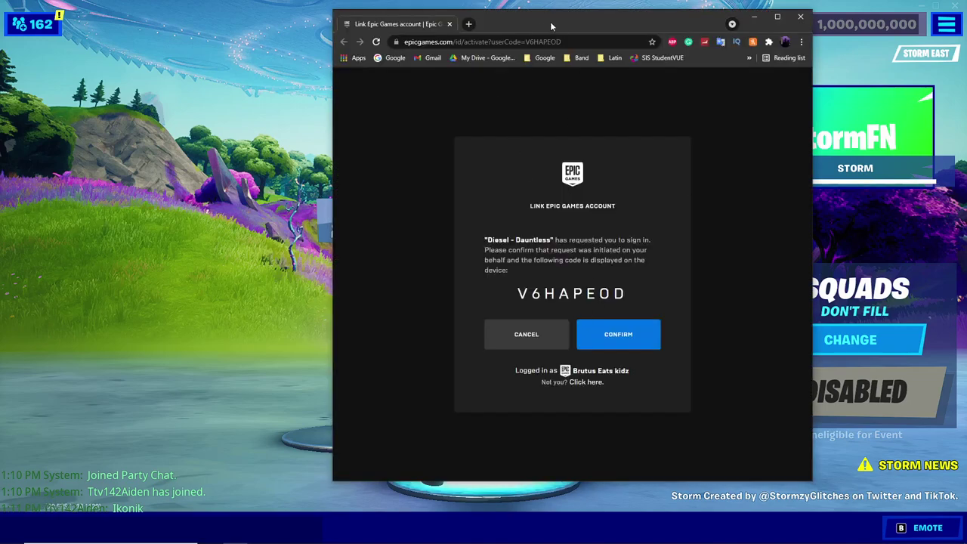
Move the Epic Games window aside and confirm the Link Epic Games Account request.
left_click_drag(550, 21, 134, 22)
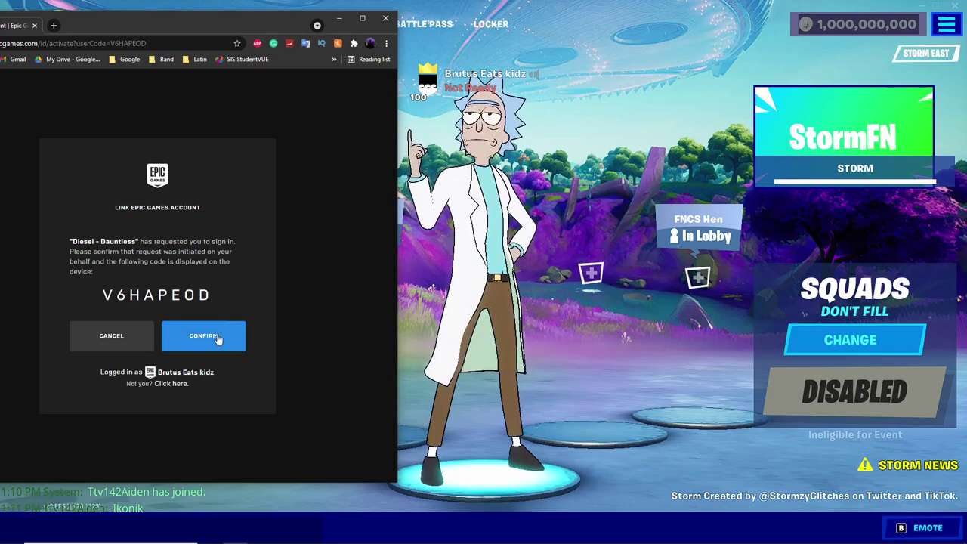
left_click(214, 340)
left_click(376, 533)
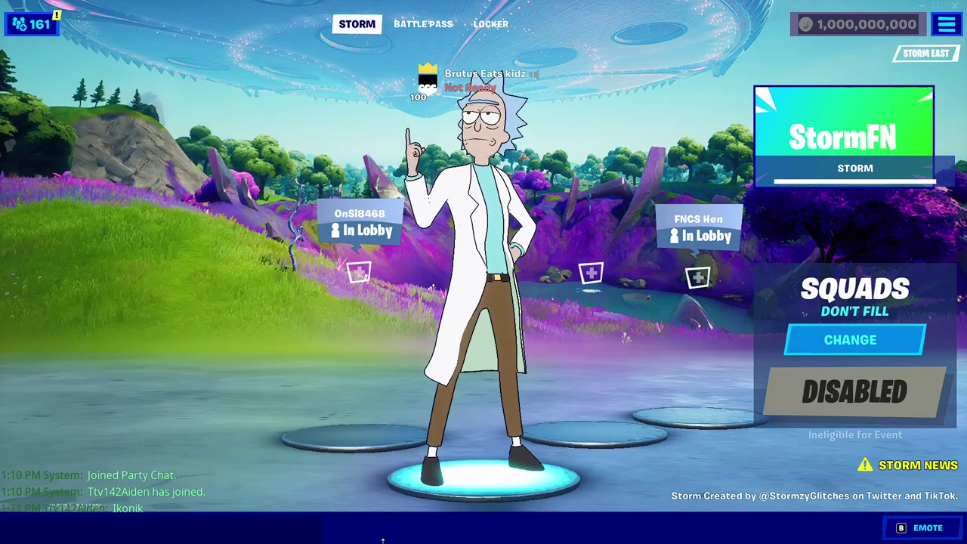
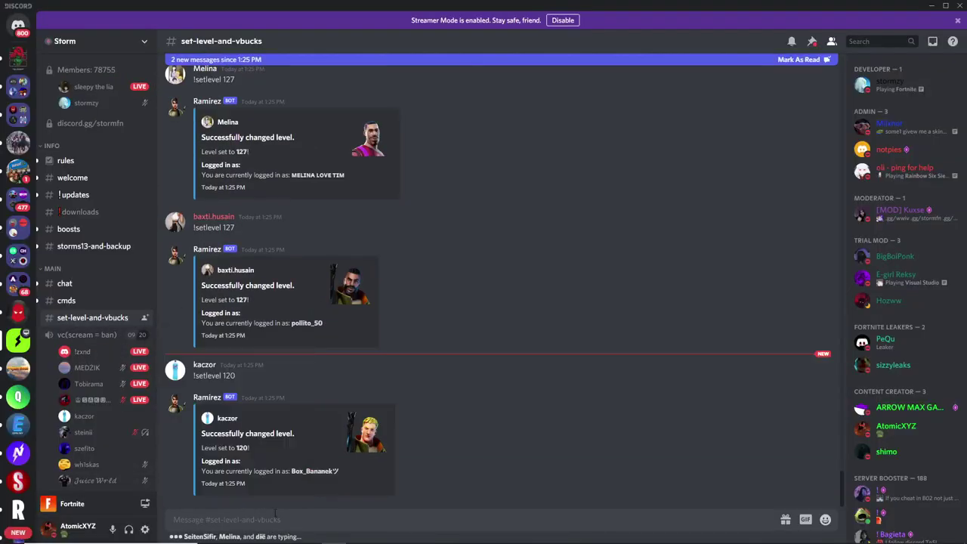
Send !setlevel 20 and !setvbucks 900 to the bot in #set-level-and-vbucks.
type("!")
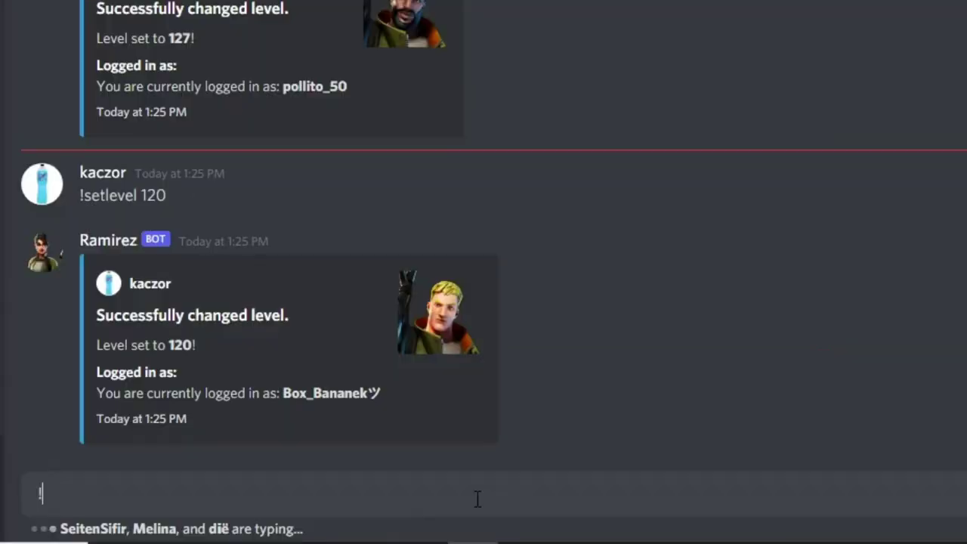
type("setlevel ")
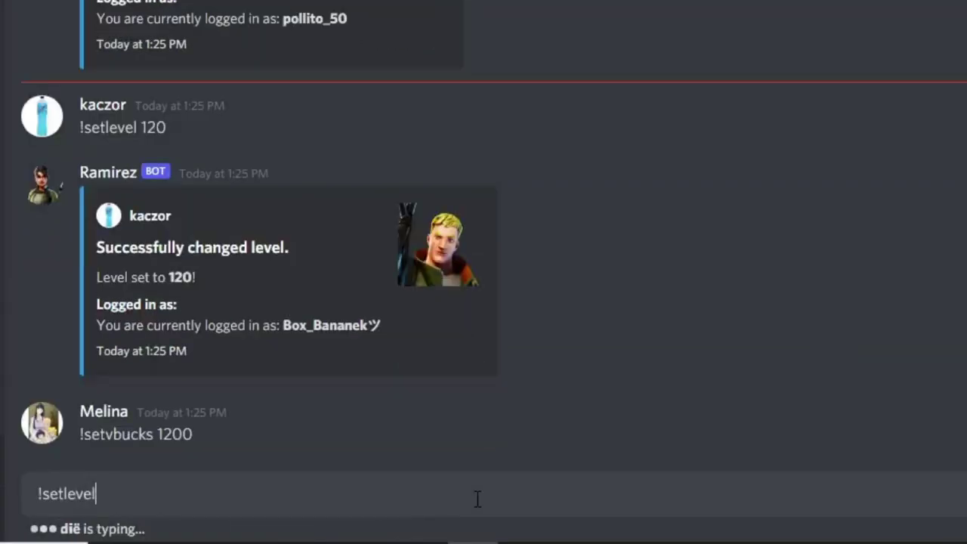
type("20")
key("Return")
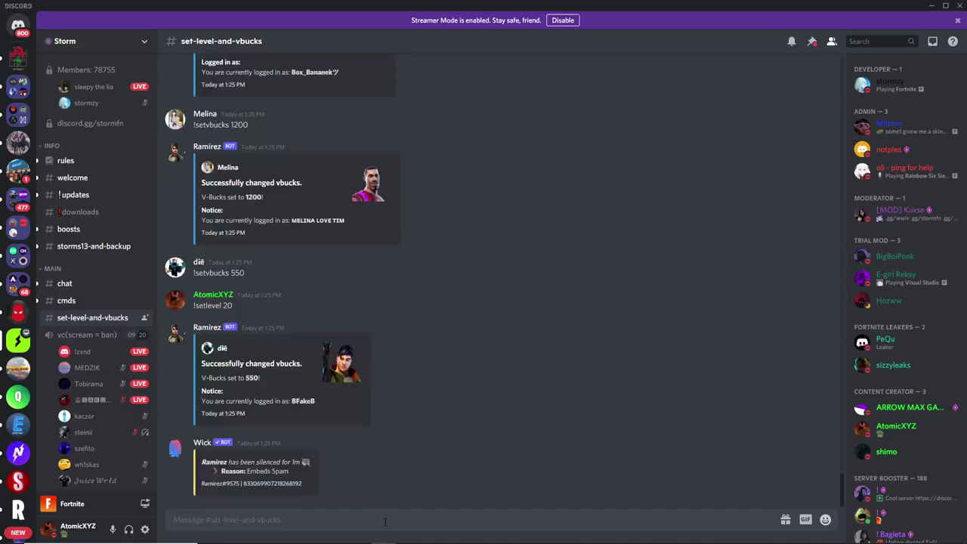
type("!")
type("setvbucks 900")
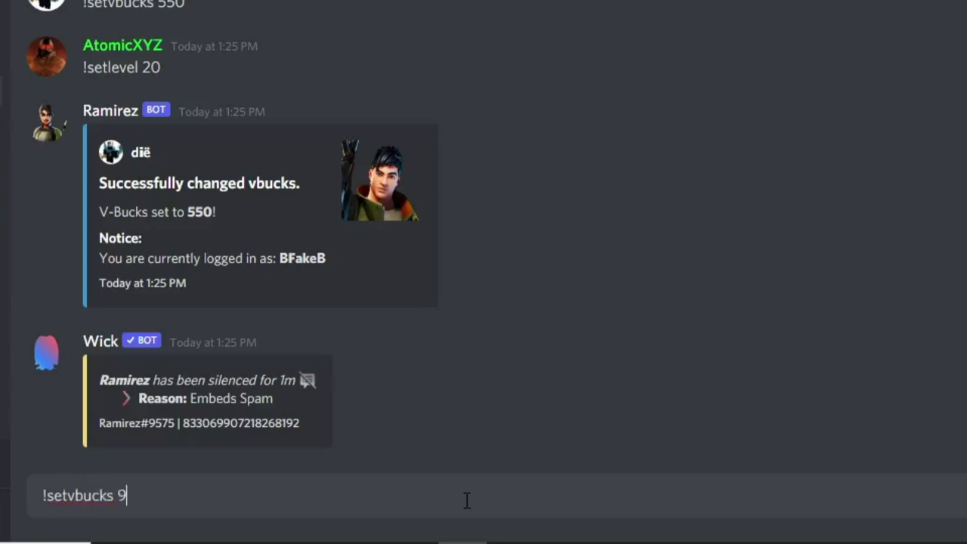
key("Return")
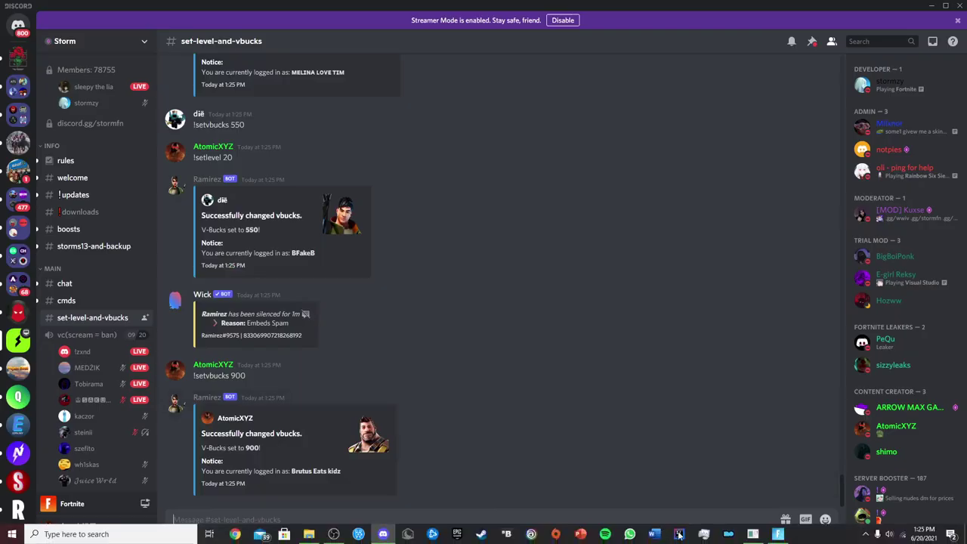
left_click(778, 534)
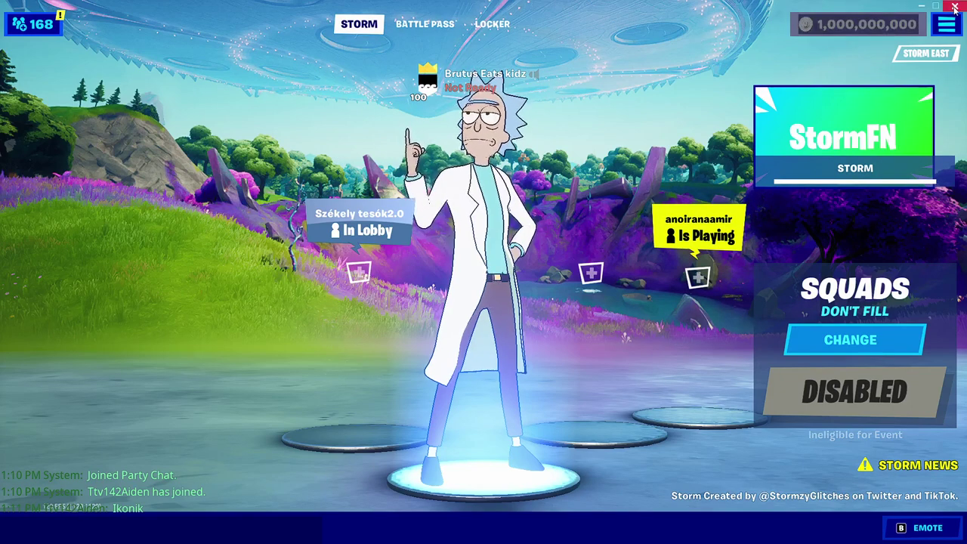
Quit Fortnite with Alt+F4, confirm the exit, and close the Epic Games launcher.
key("alt+F4")
left_click(575, 386)
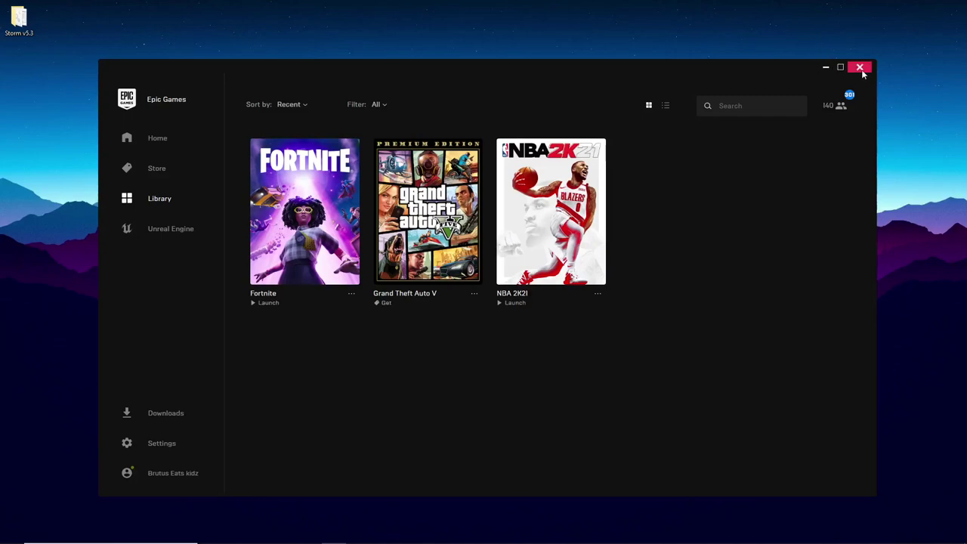
left_click(860, 68)
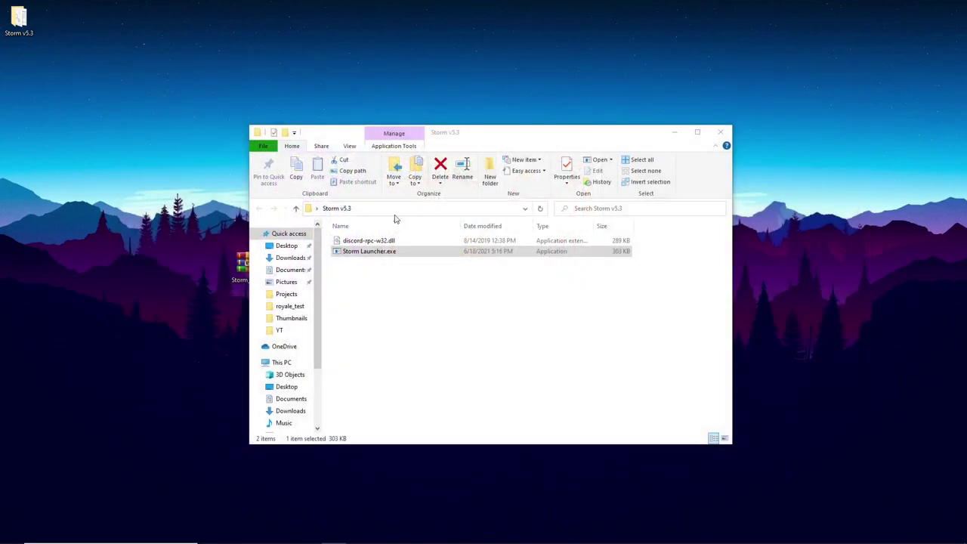
Run Storm Launcher.exe from the Storm v5.3 folder and enter Battle Royale.
left_click(402, 284)
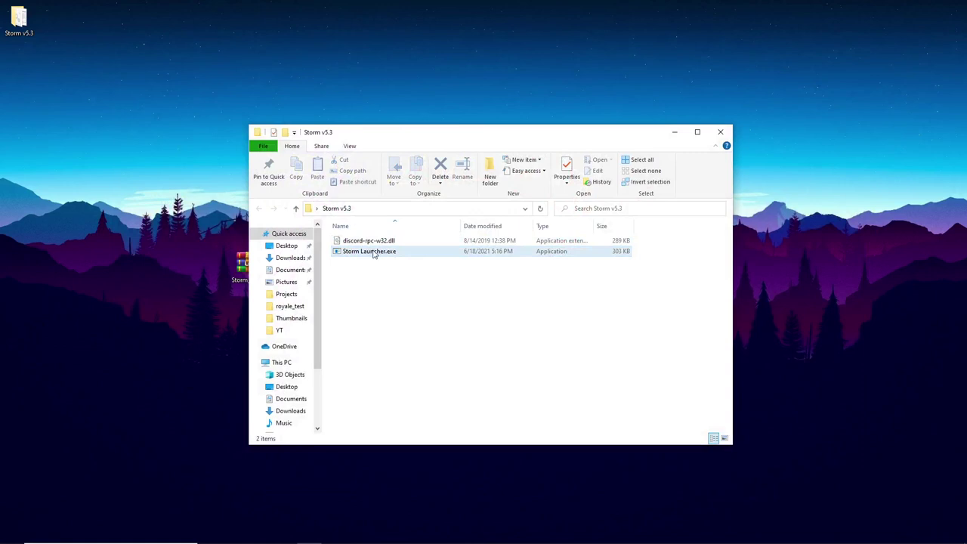
double_click(370, 251)
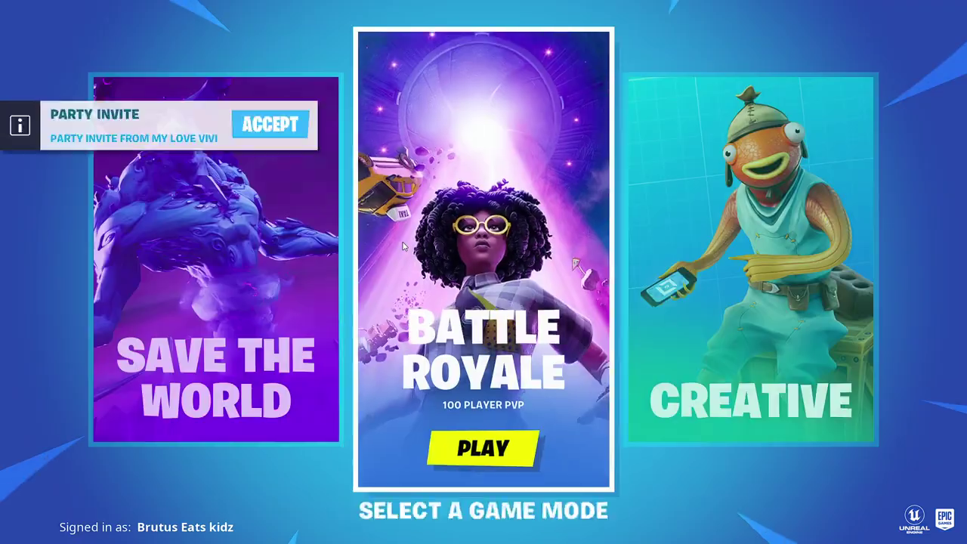
left_click(404, 245)
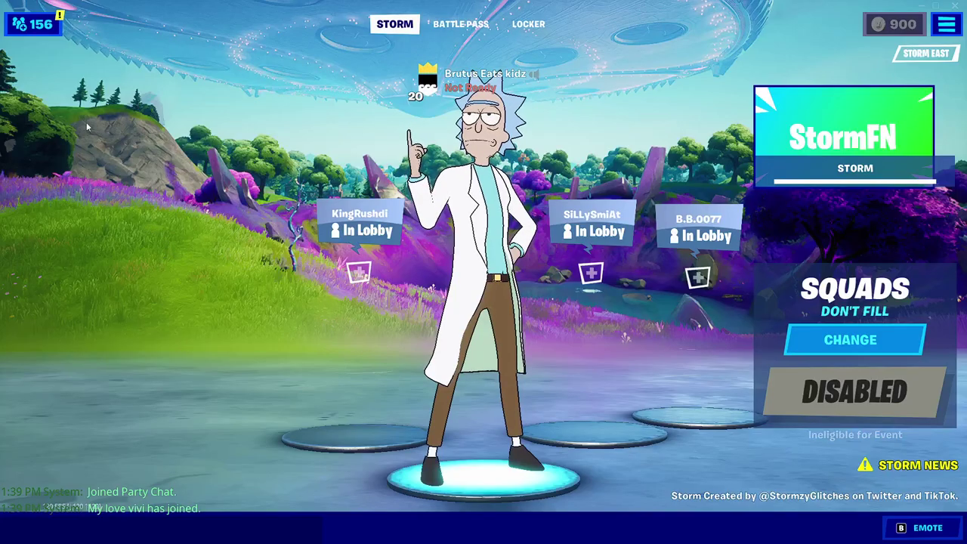
Look through the social and party panels, then close them.
left_click(34, 24)
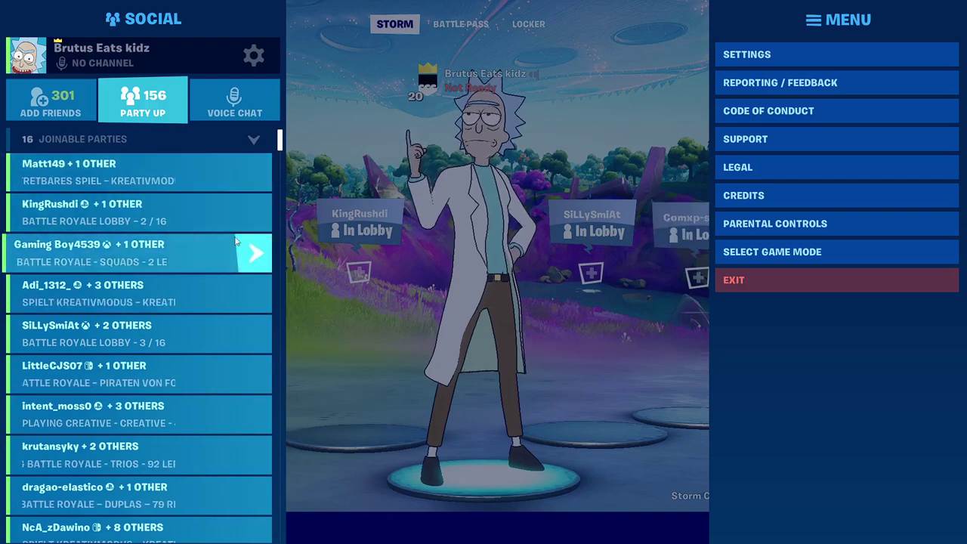
scroll(203, 245, "down", 1)
scroll(203, 245, "down", 12)
scroll(202, 243, "up", 4)
scroll(202, 243, "up", 8)
key("Escape")
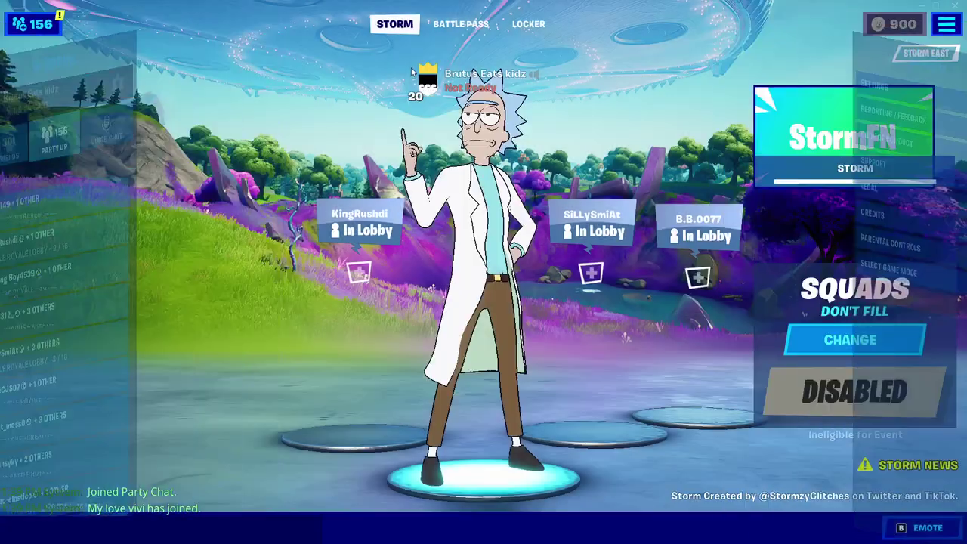
Equip the white wings as back bling in the locker and return to the lobby.
left_click(529, 23)
left_click(154, 176)
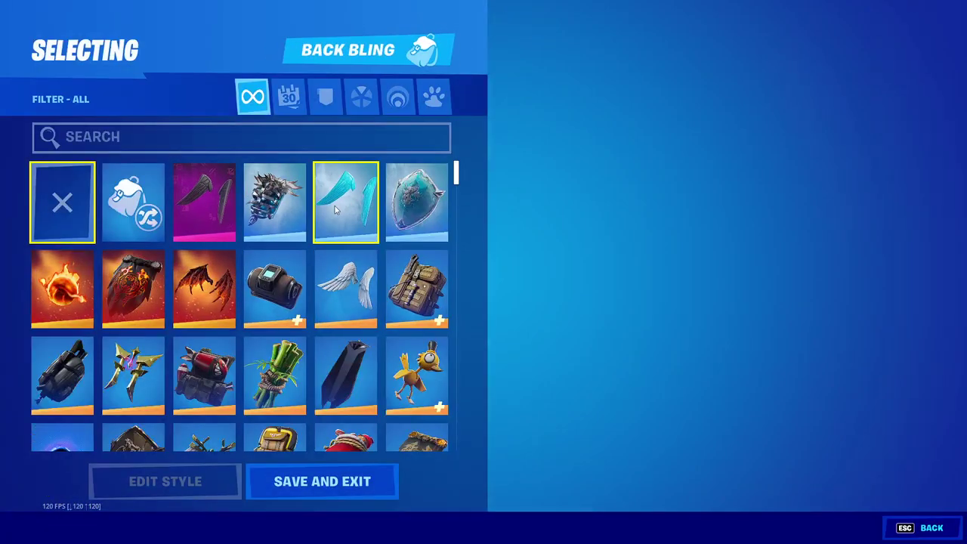
key("Return")
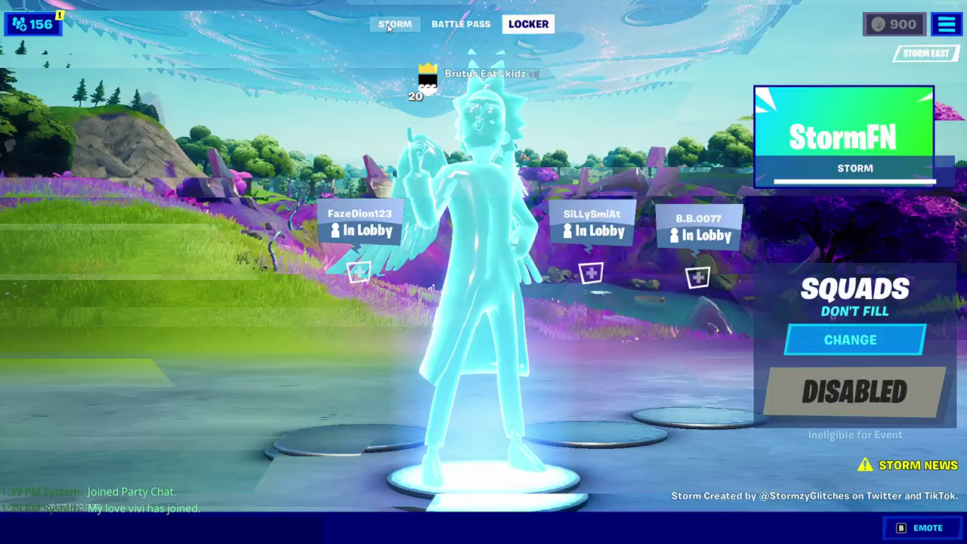
left_click(392, 24)
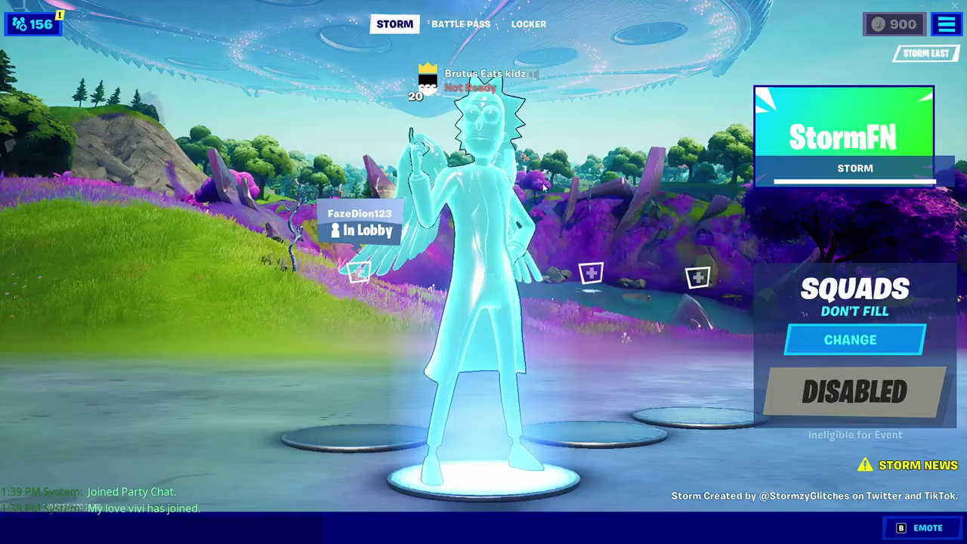
Browse the joinable parties in the Social panel and join the 12-player lobby party.
key("Escape")
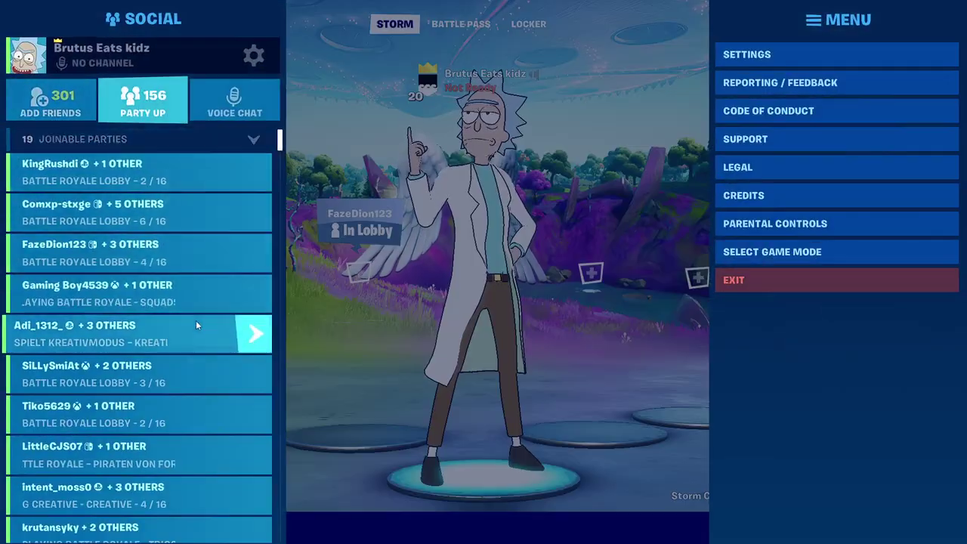
scroll(194, 321, "down", 10)
scroll(193, 319, "down", 5)
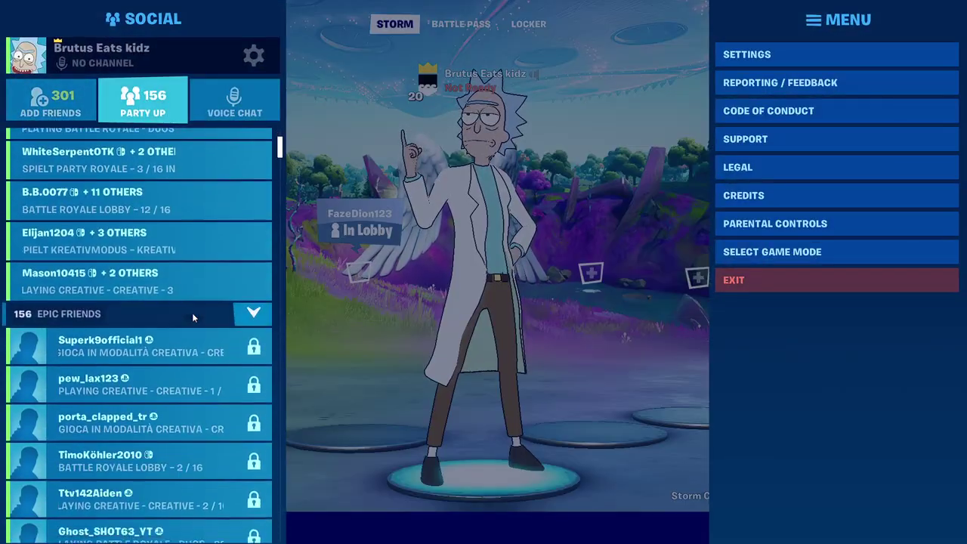
scroll(179, 266, "up", 3)
scroll(180, 266, "up", 1)
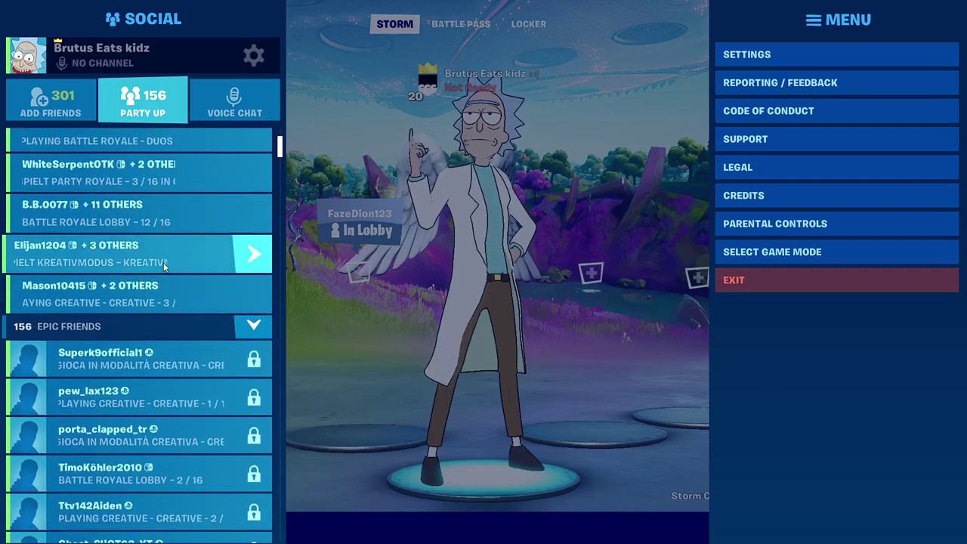
left_click(179, 256)
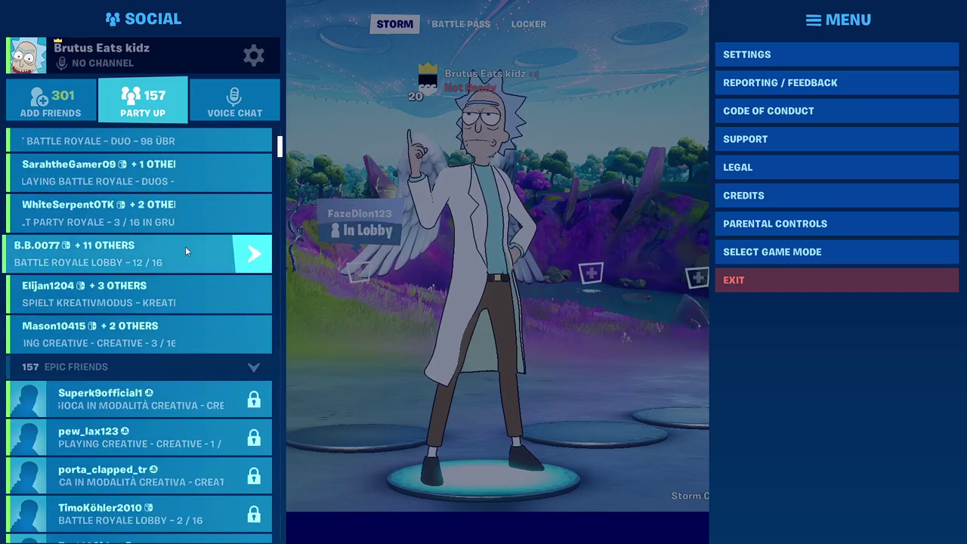
left_click(189, 251)
left_click(346, 286)
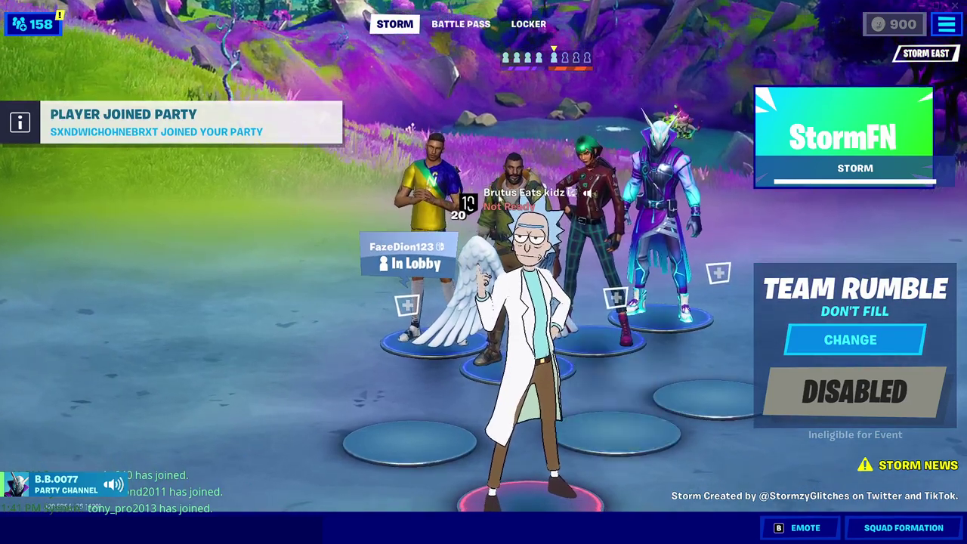
Search 'skull', equip Skull Trooper with the purple style, and save it.
left_click(527, 25)
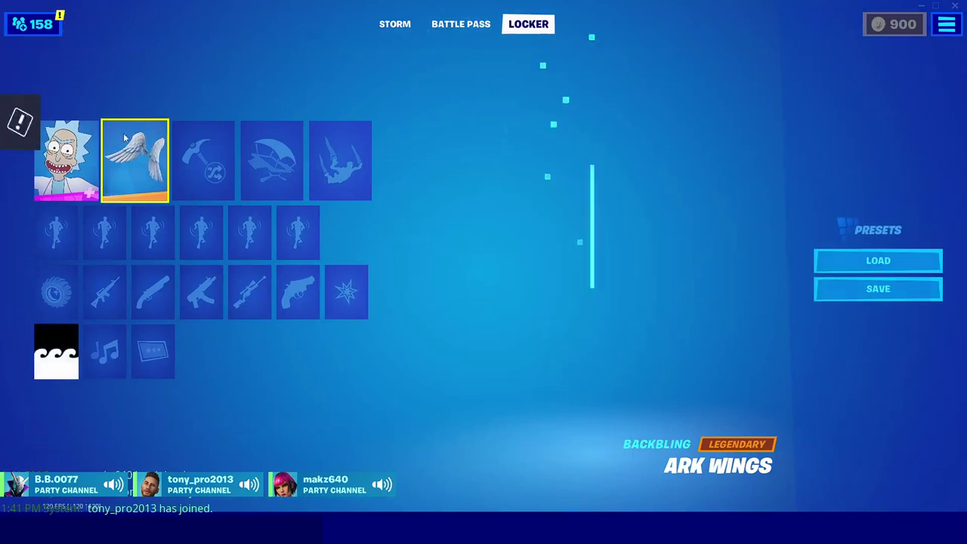
left_click(66, 153)
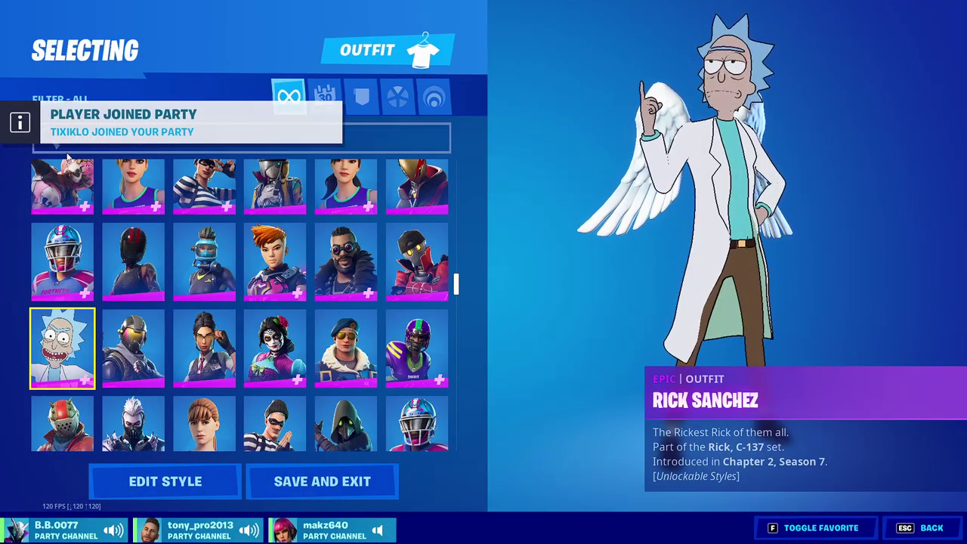
left_click(187, 139)
type("skull trooper")
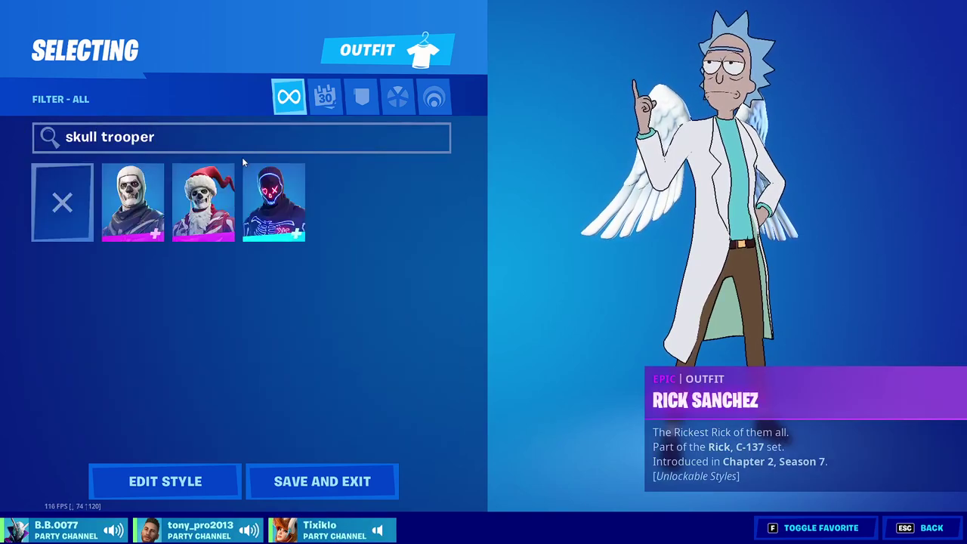
left_click(133, 191)
left_click(197, 473)
left_click(155, 171)
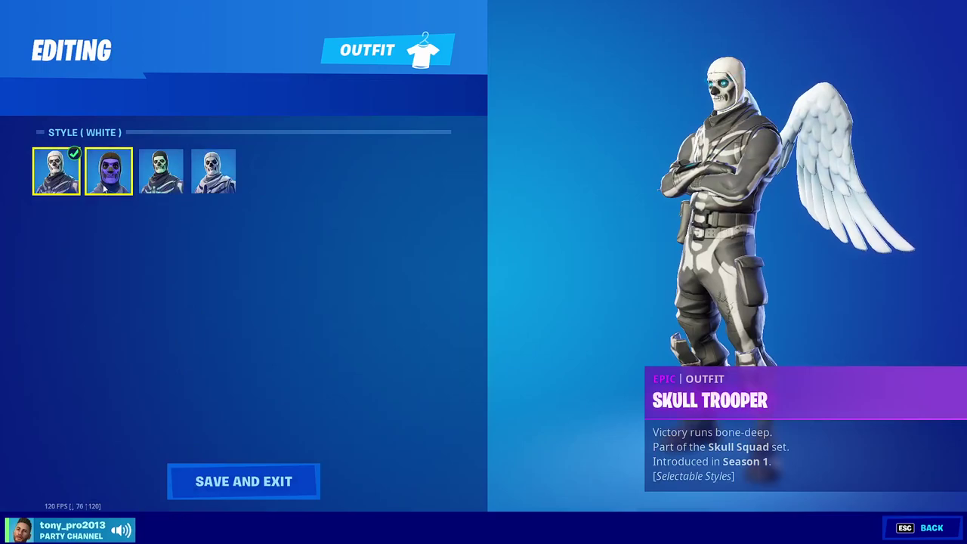
left_click(243, 482)
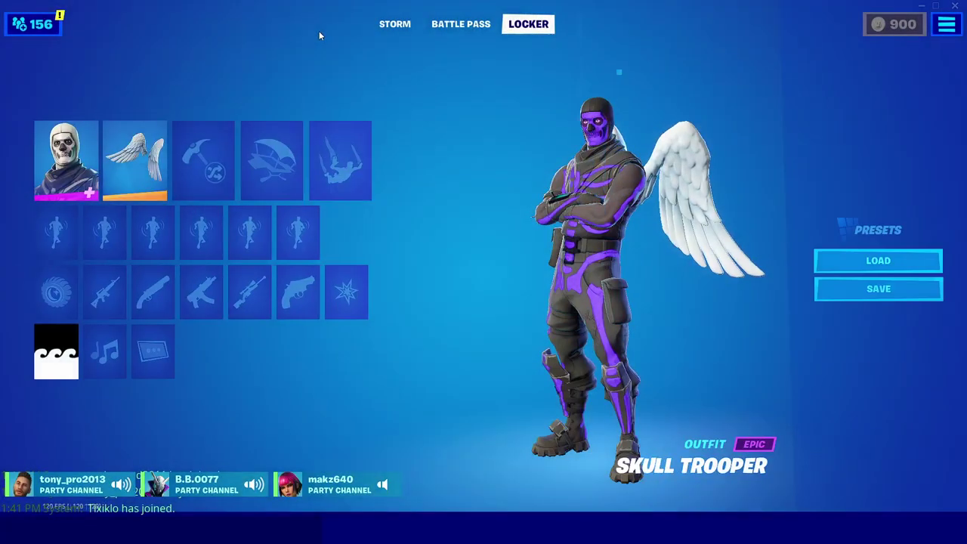
left_click(393, 26)
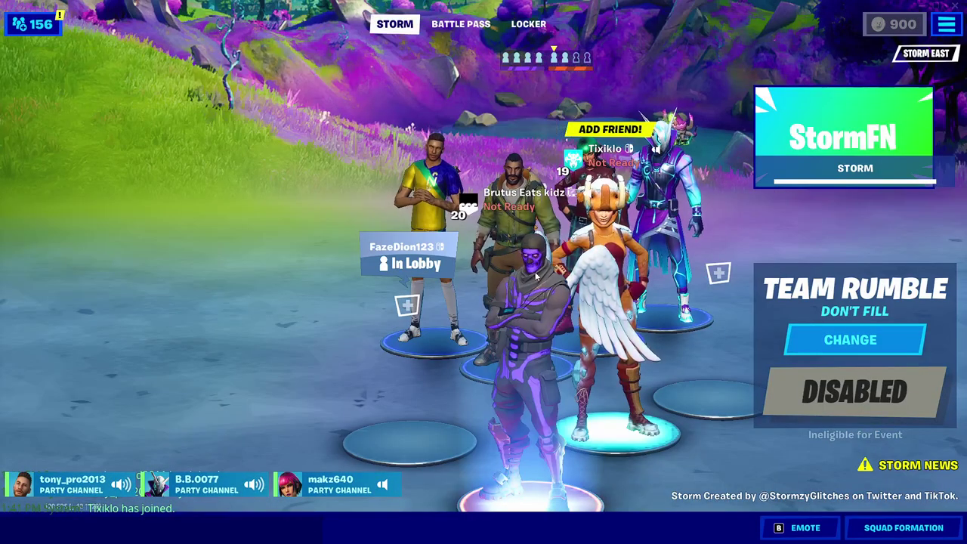
Set Azarath Metrion Zinthos! as the first emote and play it from the emote wheel.
left_click(803, 528)
left_click(514, 173)
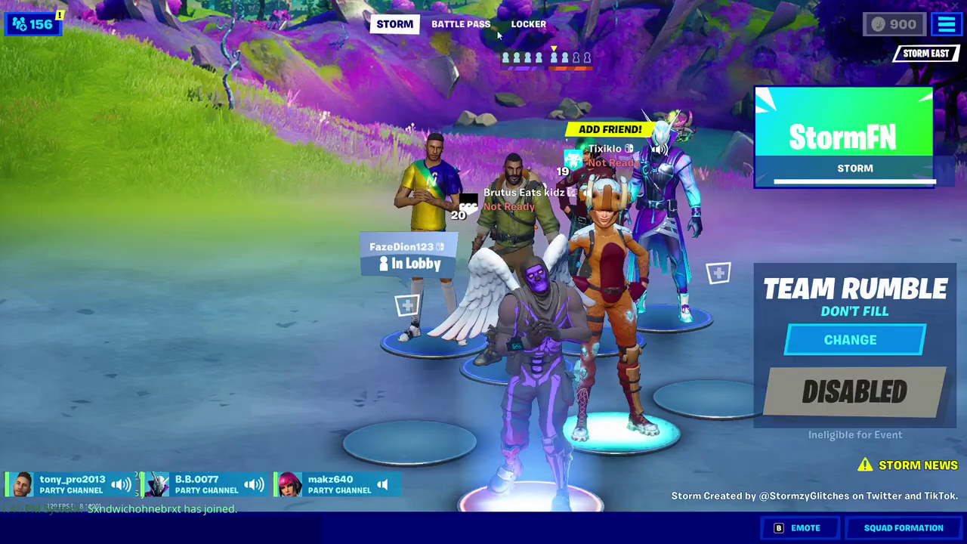
left_click(528, 23)
left_click(65, 235)
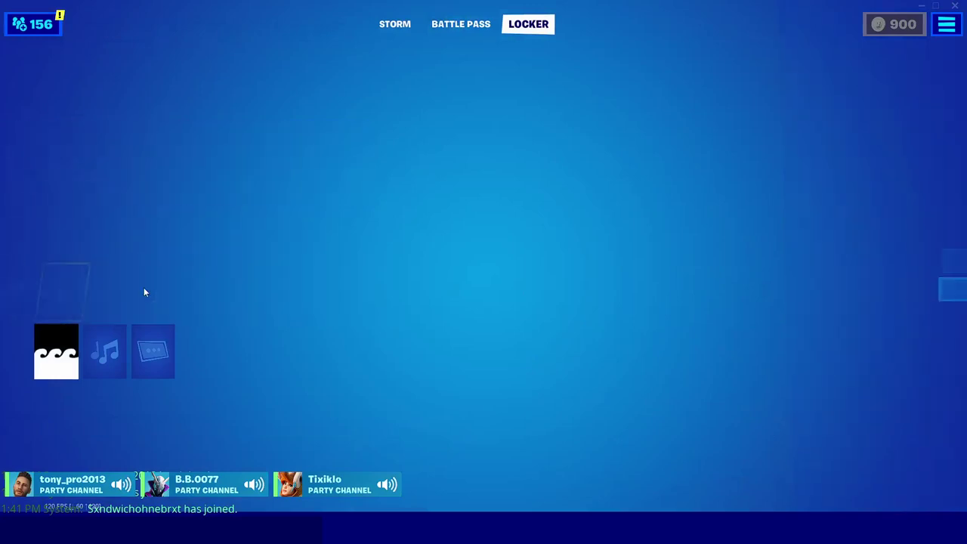
scroll(205, 272, "down", 1)
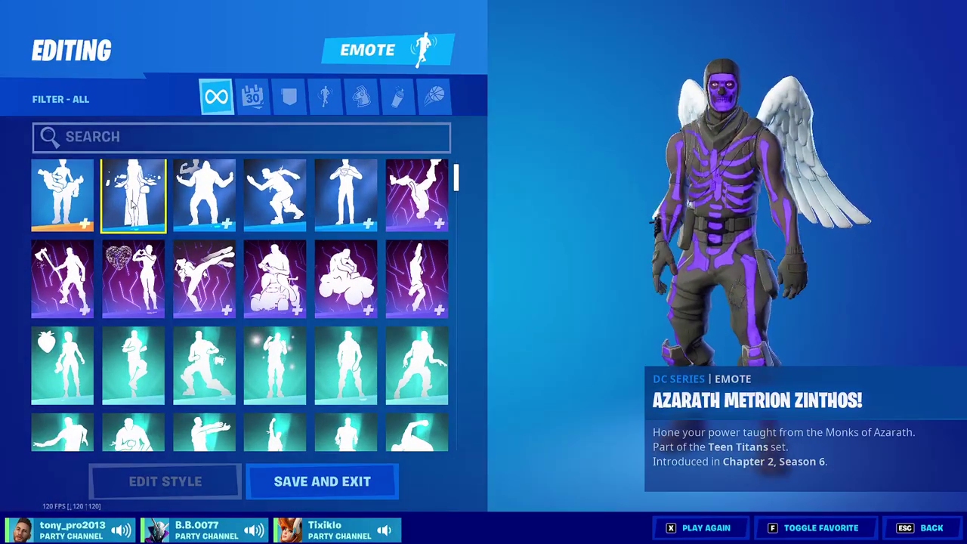
left_click(125, 196)
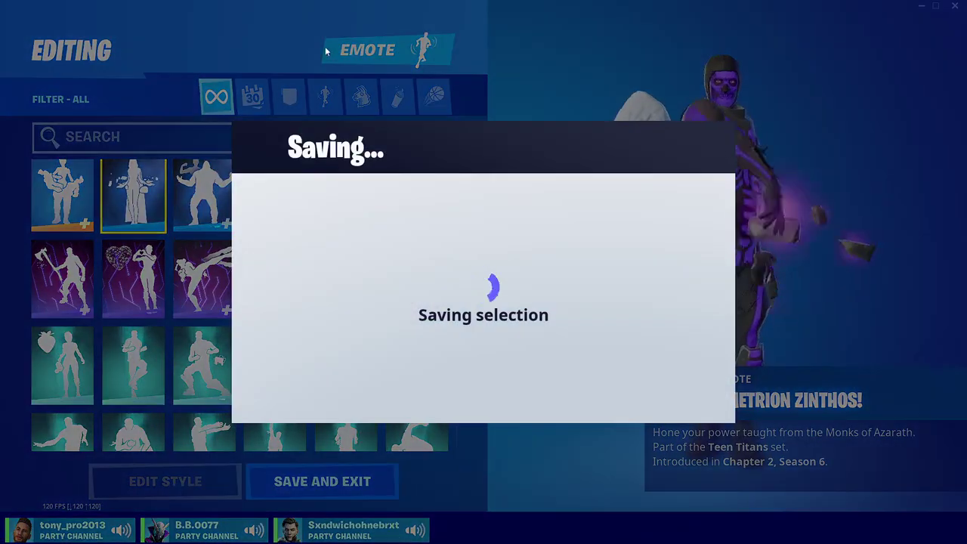
key("Escape")
key("b")
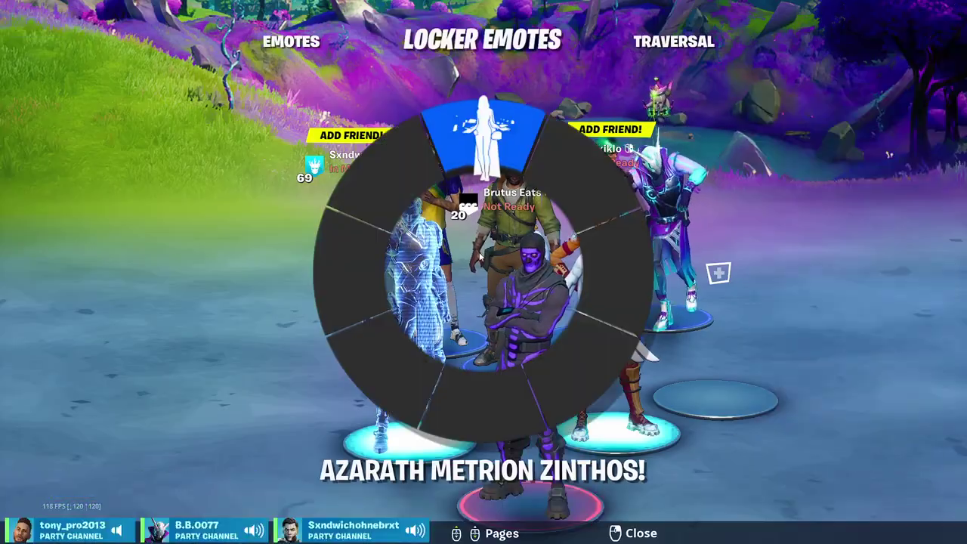
left_click(476, 141)
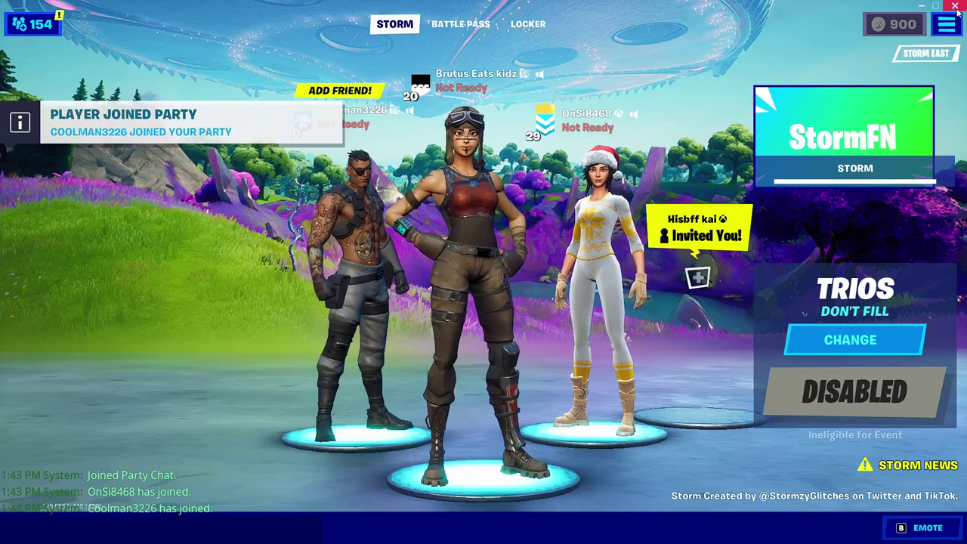
Close the game window and confirm exiting Fortnite.
left_click(956, 6)
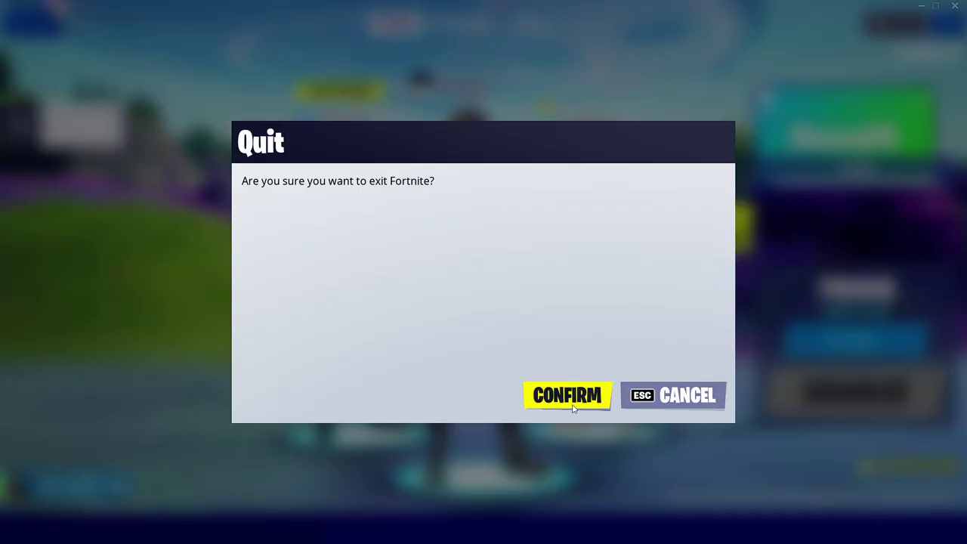
left_click(574, 394)
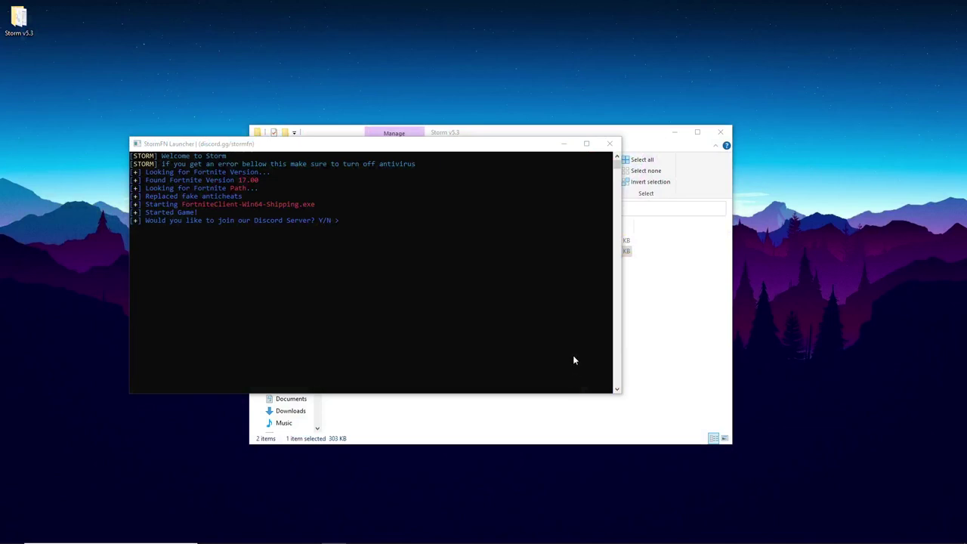
Close the StormFN Launcher console, dismiss the 'Thanks for using Storm' message, and close the Storm folder.
left_click_drag(362, 145, 315, 159)
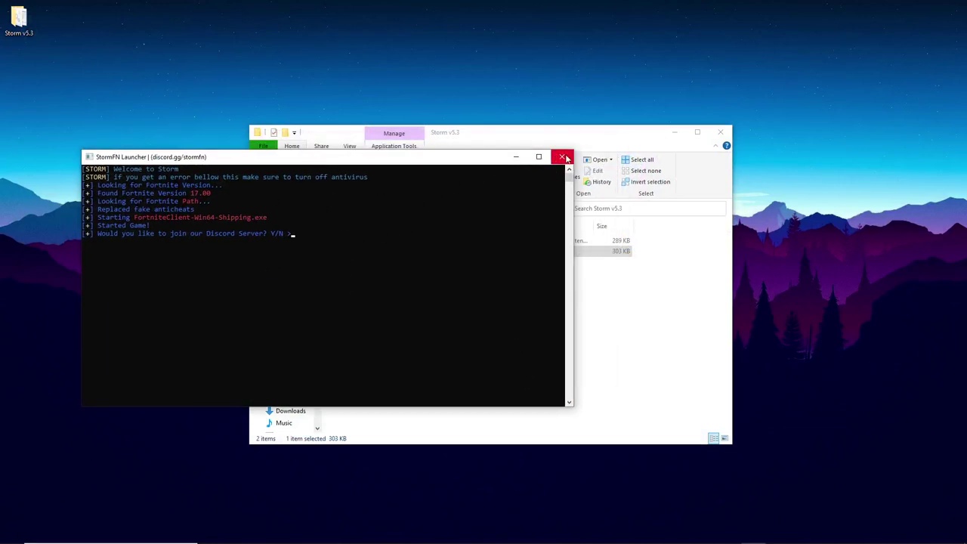
left_click(568, 161)
left_click_drag(506, 266, 255, 196)
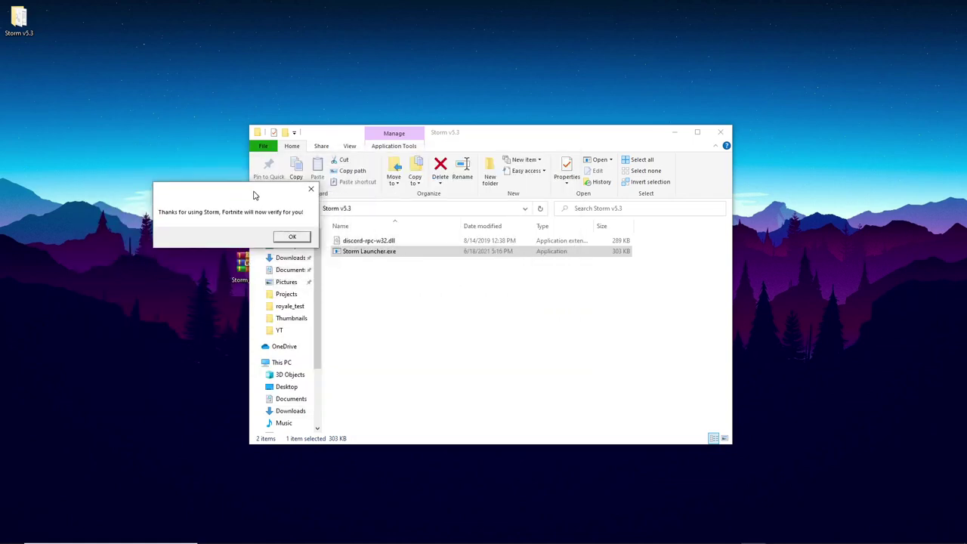
left_click(292, 239)
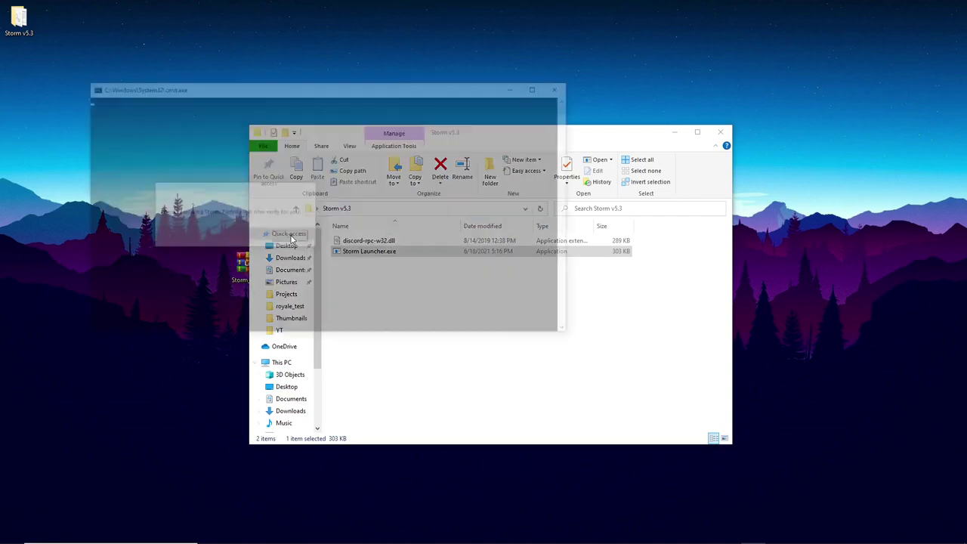
left_click(718, 135)
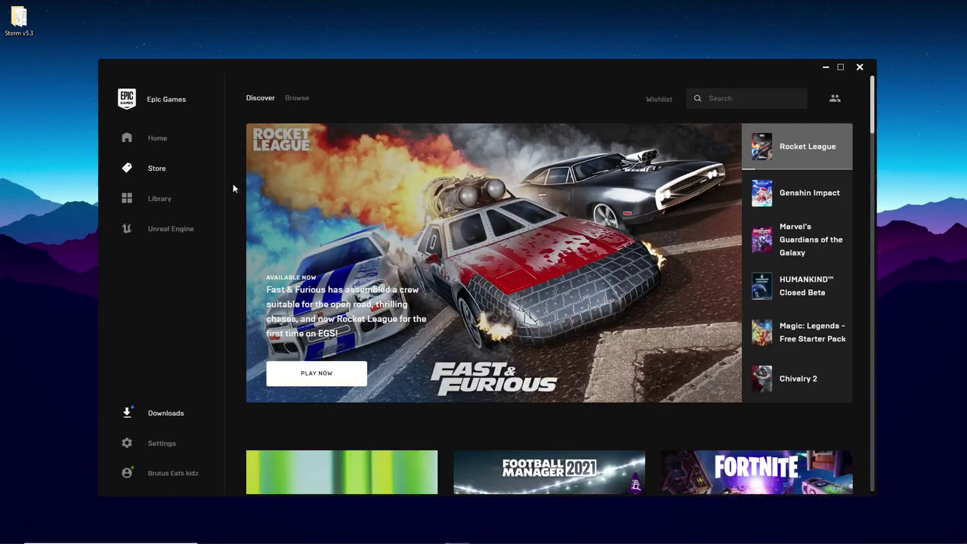
Show the Epic Games Library, where Fortnite is verifying.
left_click(159, 200)
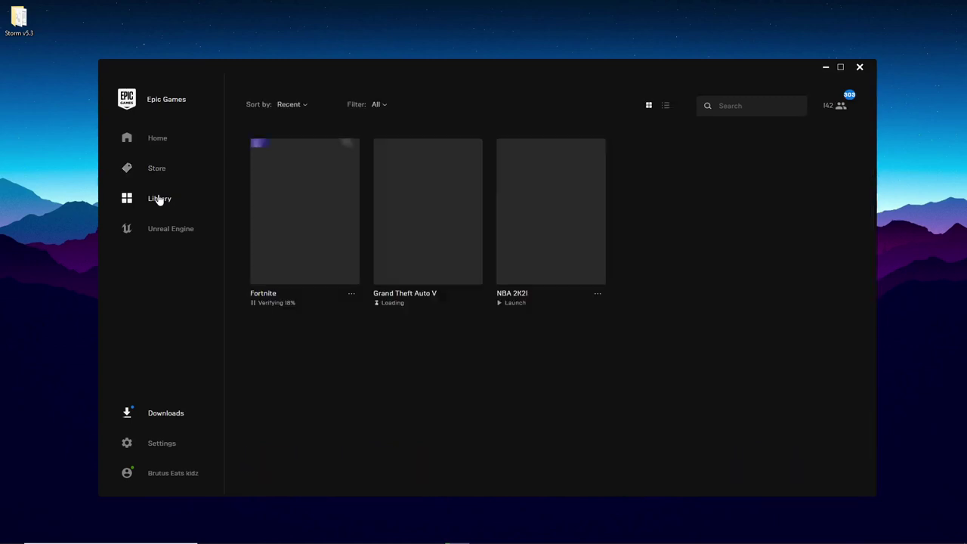